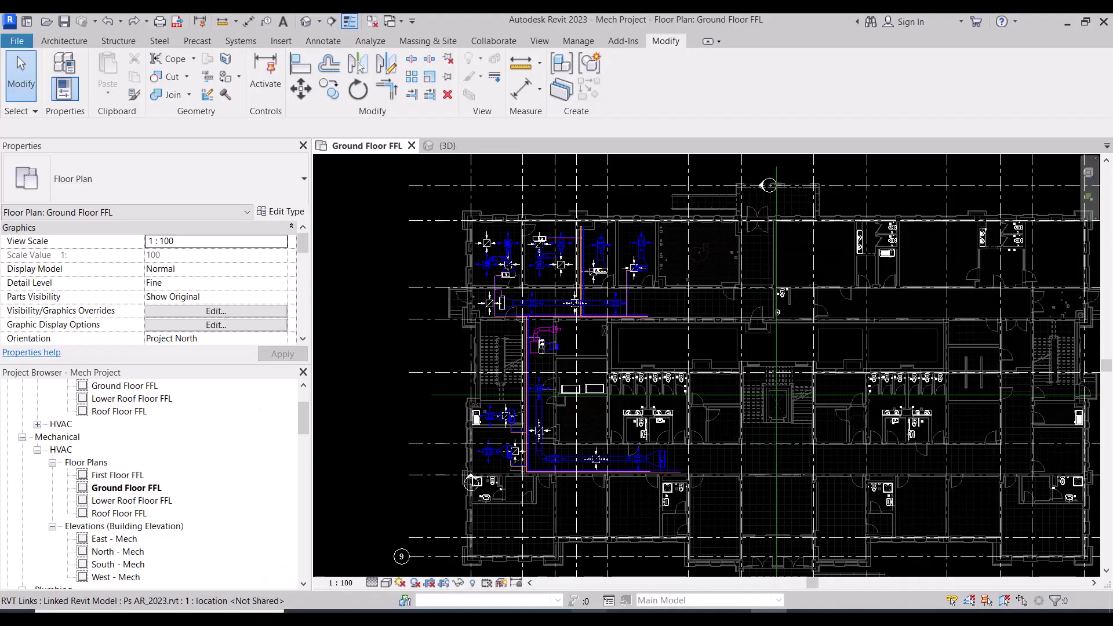
Keep the imported AC-PS-101-00.dwg visible in the Ground Floor FFL plan's visibility overrides.
scroll(575, 228, "up", 3)
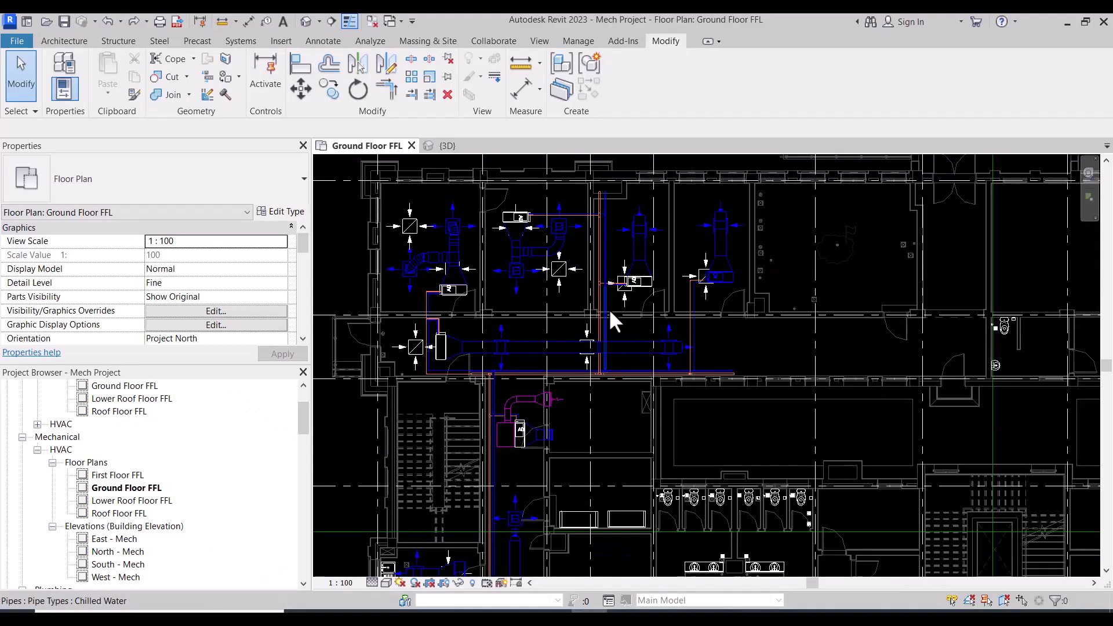
scroll(609, 309, "down", 2)
key("v")
key("g")
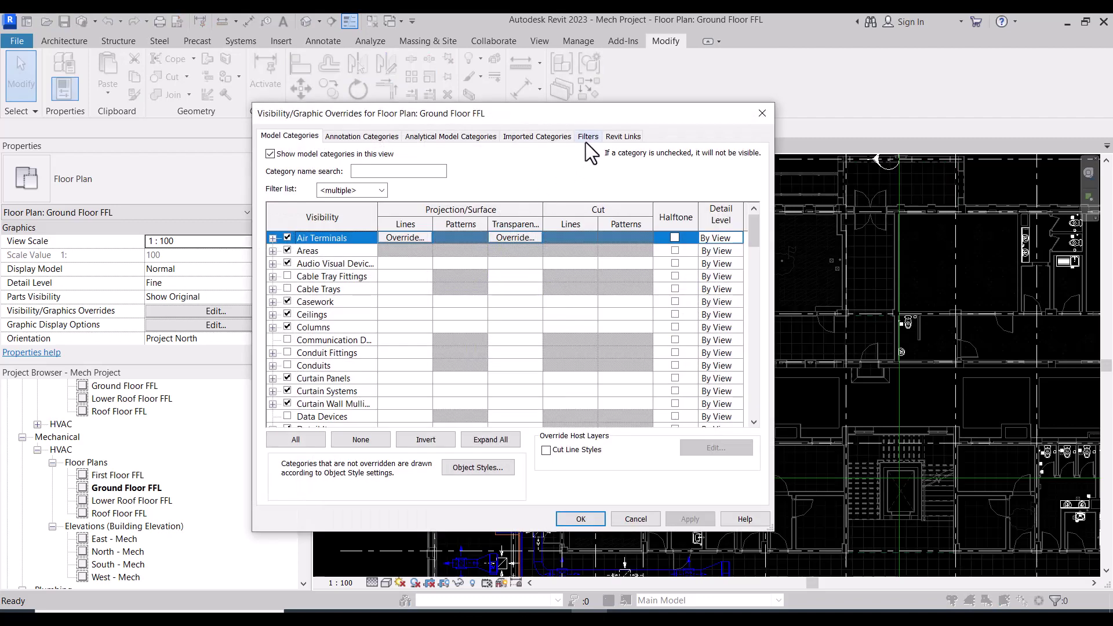
left_click(620, 137)
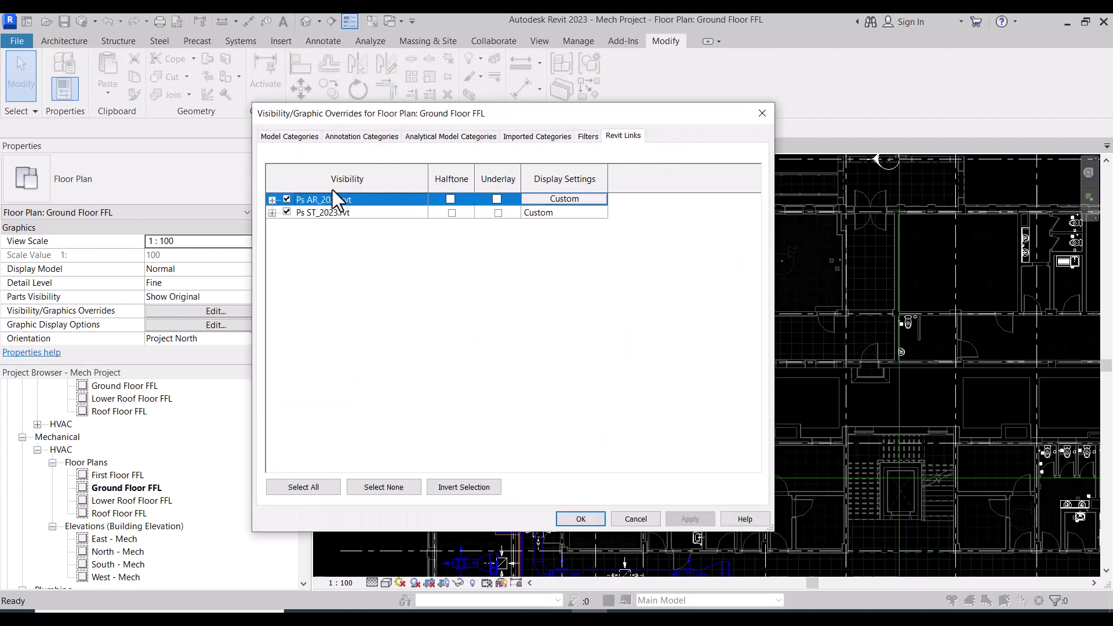
left_click(536, 137)
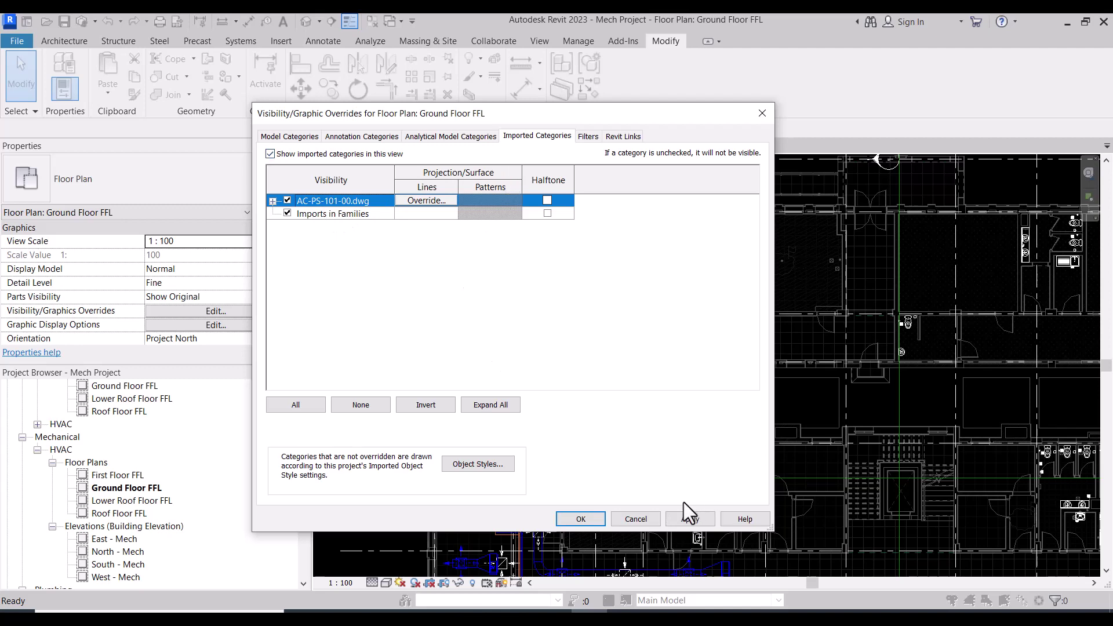
left_click(580, 519)
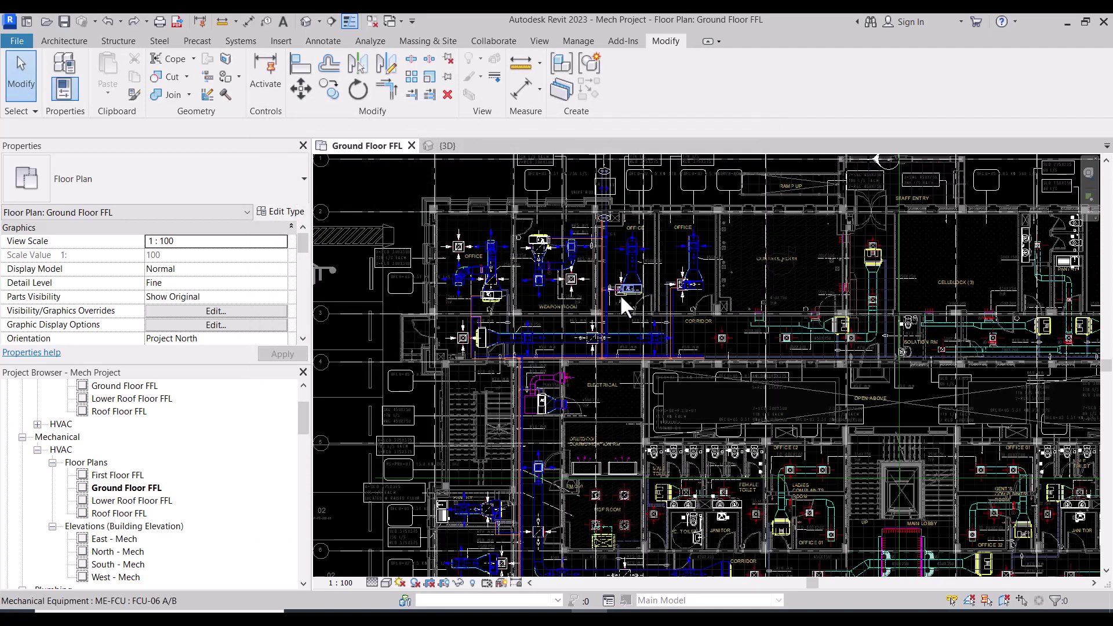
scroll(609, 227, "up", 3)
scroll(607, 223, "up", 5)
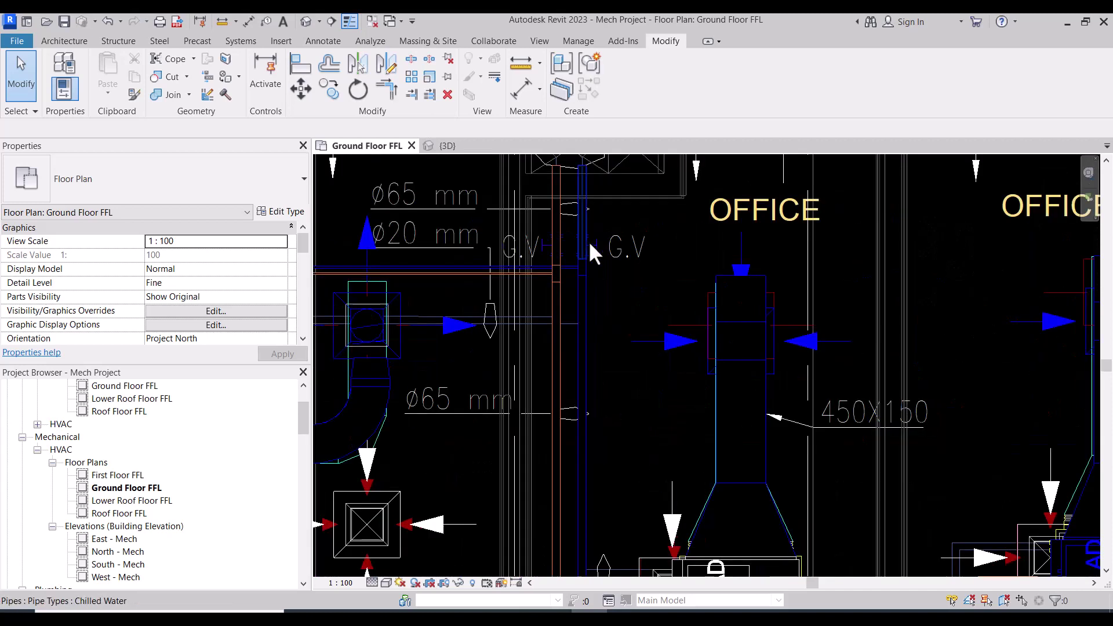
scroll(577, 252, "up", 2)
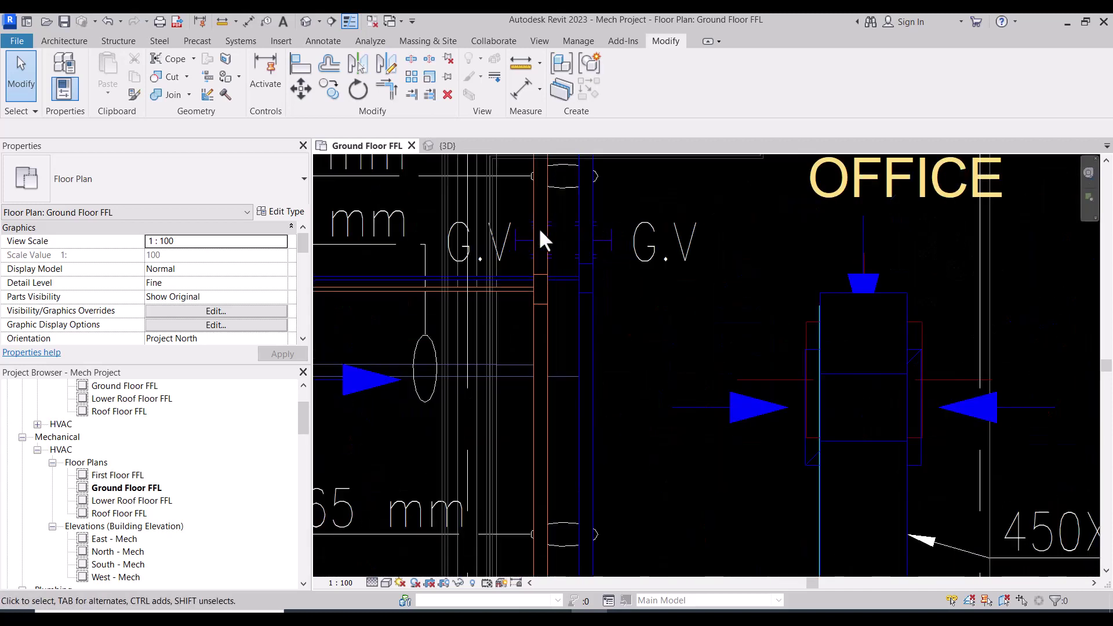
scroll(574, 260, "down", 3)
scroll(590, 231, "down", 3)
scroll(590, 231, "down", 5)
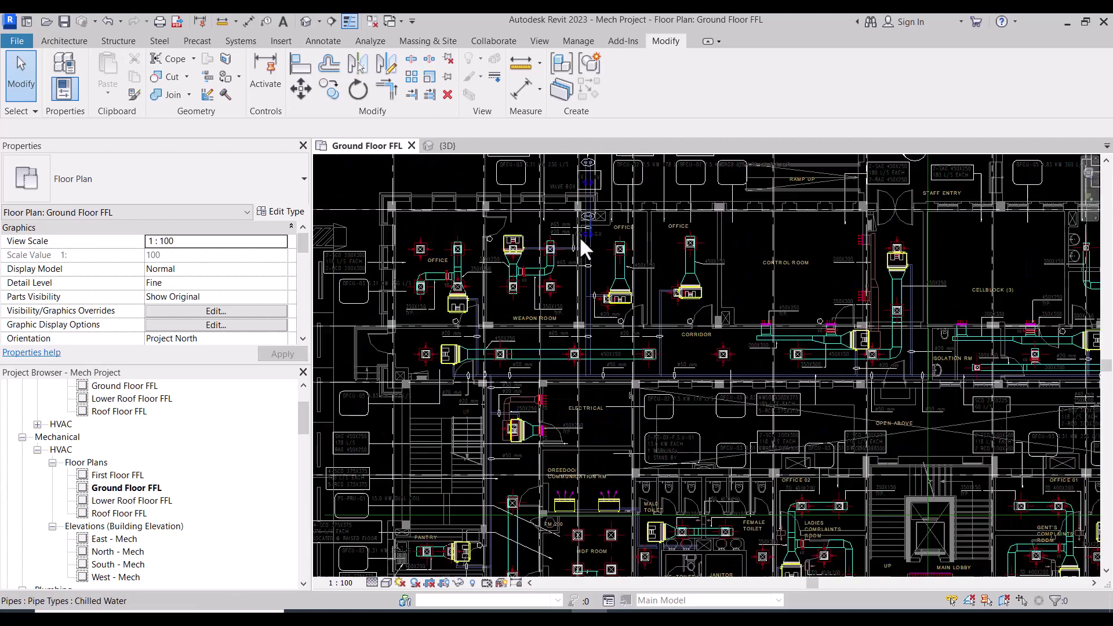
scroll(597, 263, "down", 2)
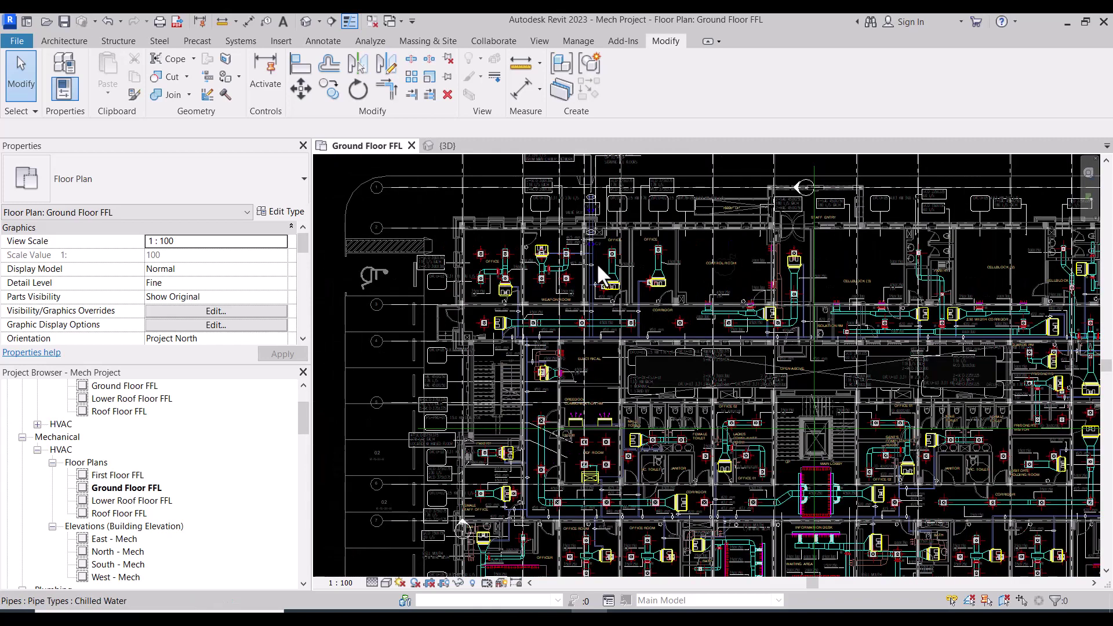
scroll(603, 260, "down", 2)
scroll(583, 255, "down", 1)
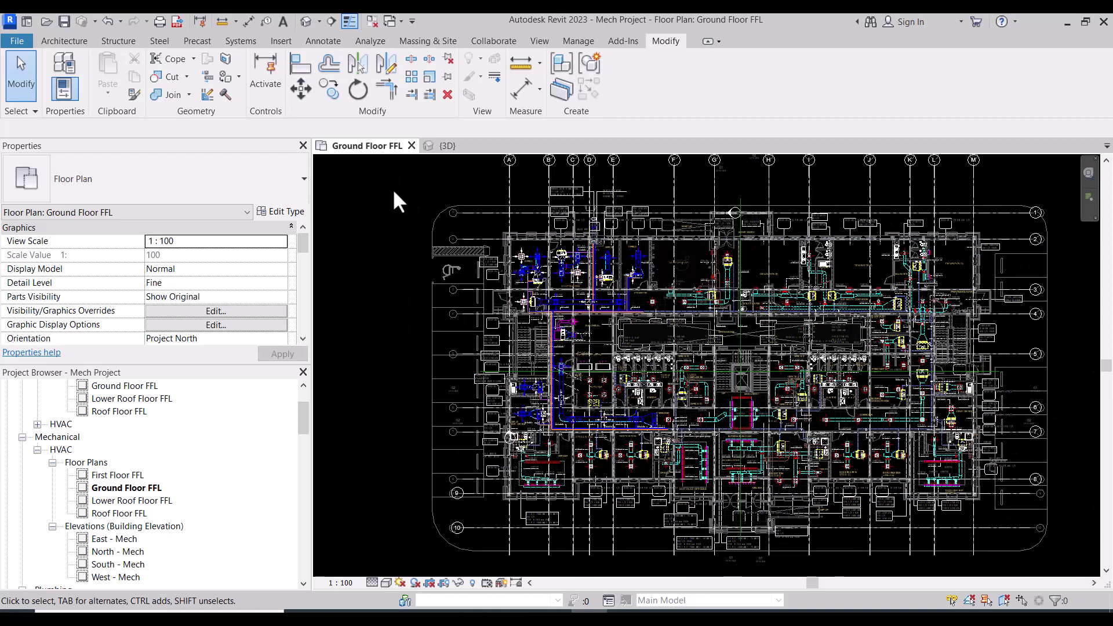
Window-select the whole plan and filter the 315 elements down to 178 Pipes and Pipe Fittings.
left_click_drag(387, 187, 726, 492)
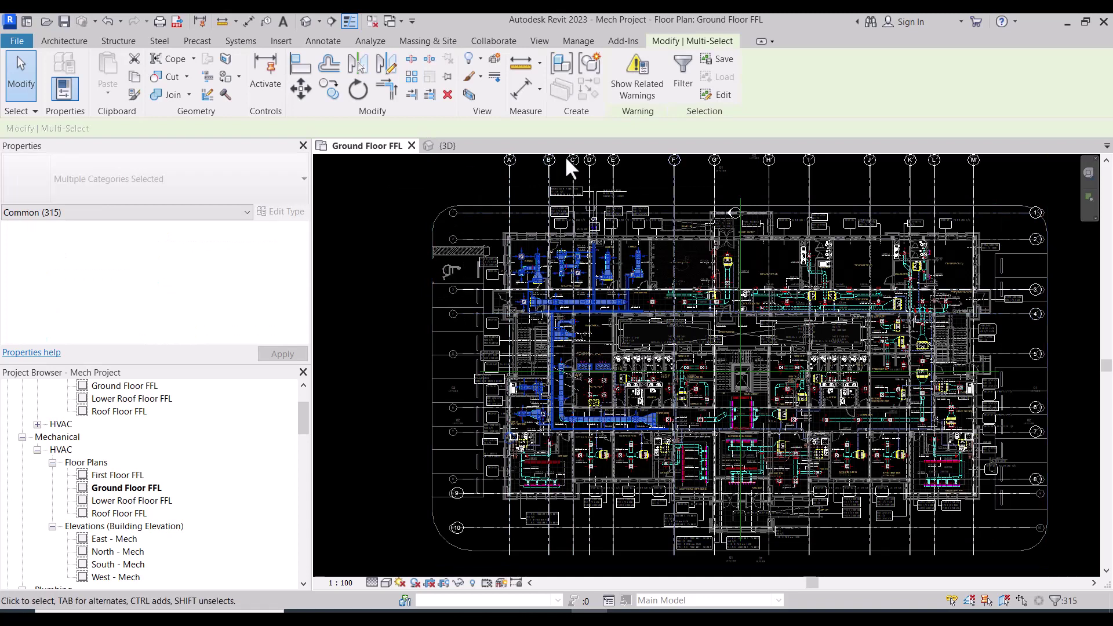
left_click(684, 73)
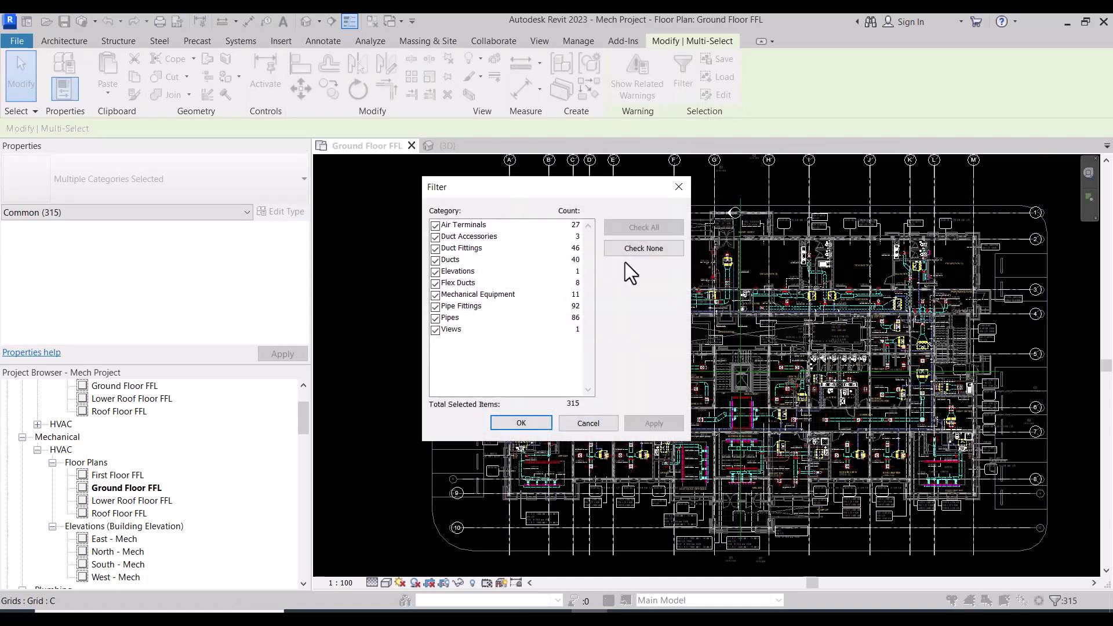
left_click(623, 249)
left_click(435, 318)
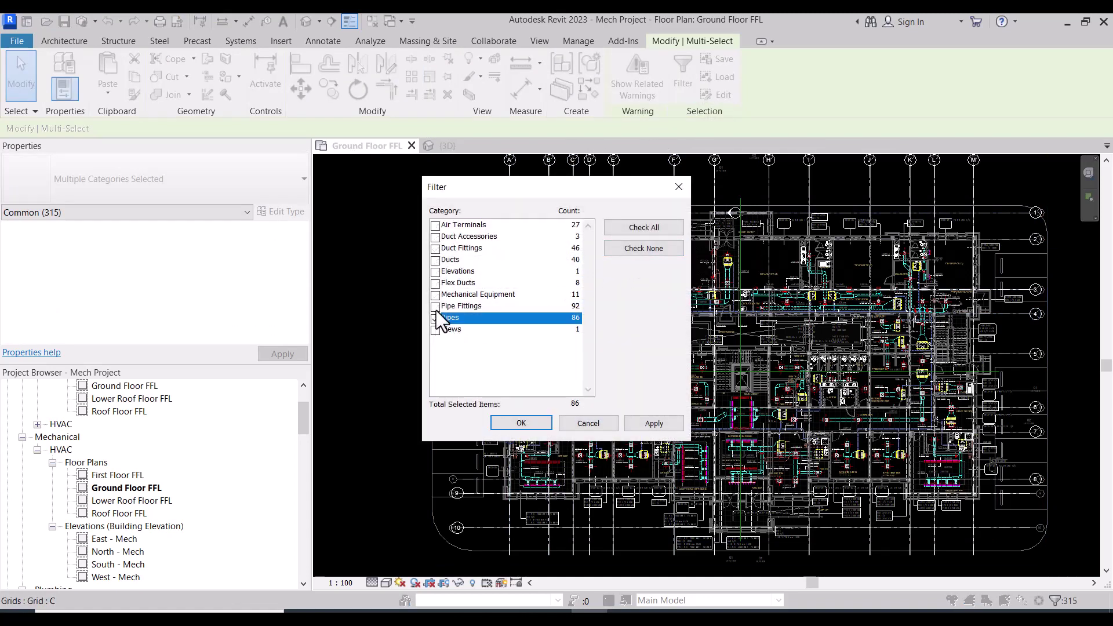
left_click(515, 421)
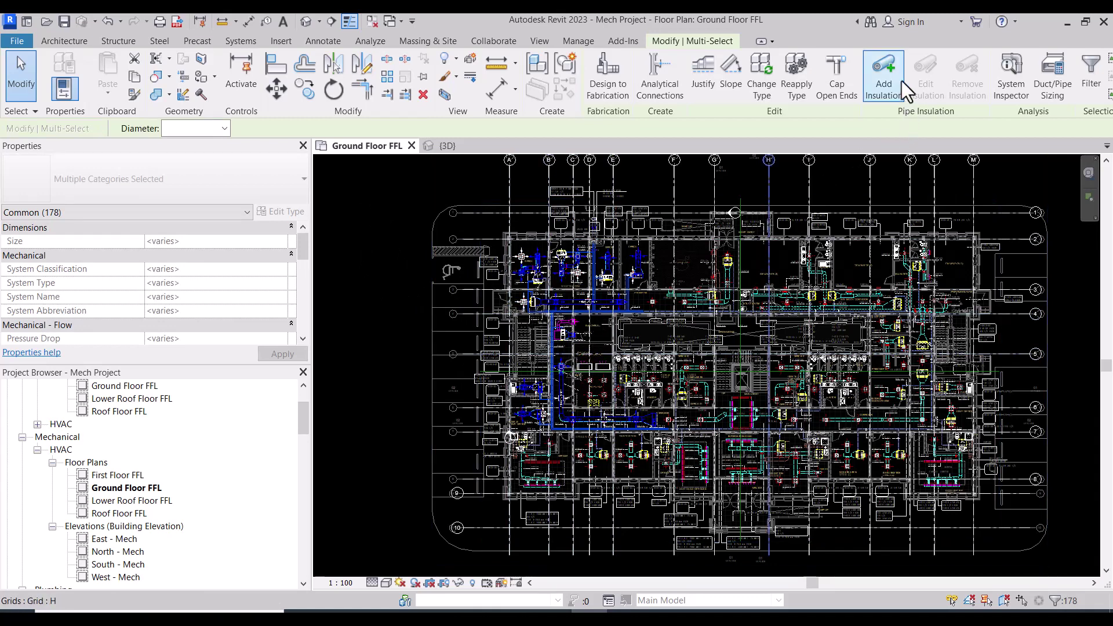
Add 25 mm Fiberglass insulation to the 178 selected pipes and fittings.
left_click(885, 75)
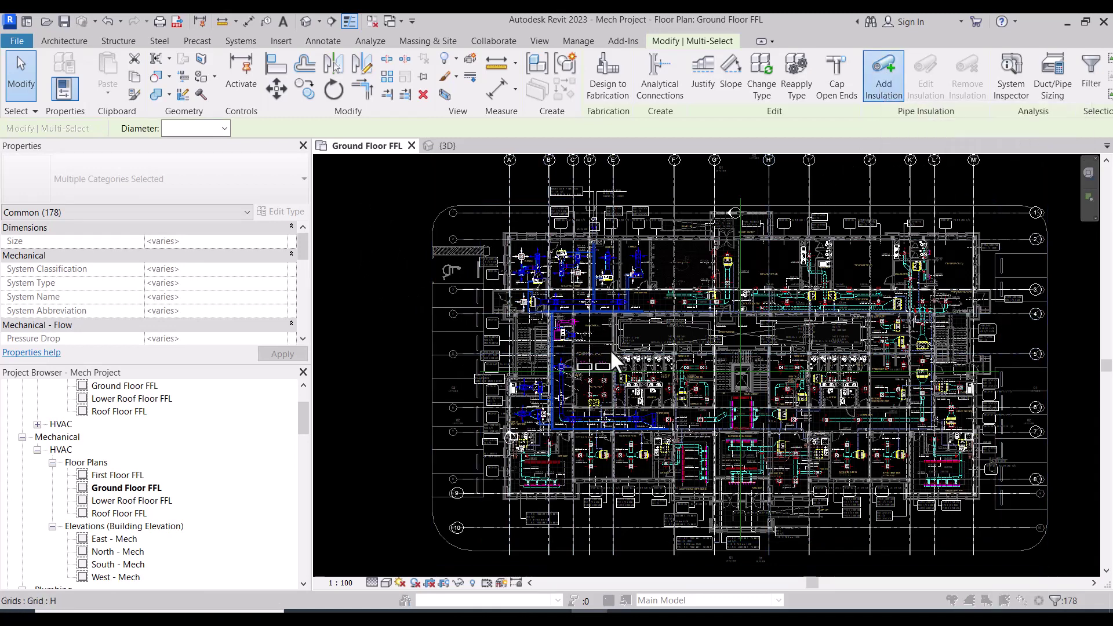
left_click_drag(538, 323, 497, 317)
left_click(529, 318)
left_click(573, 347)
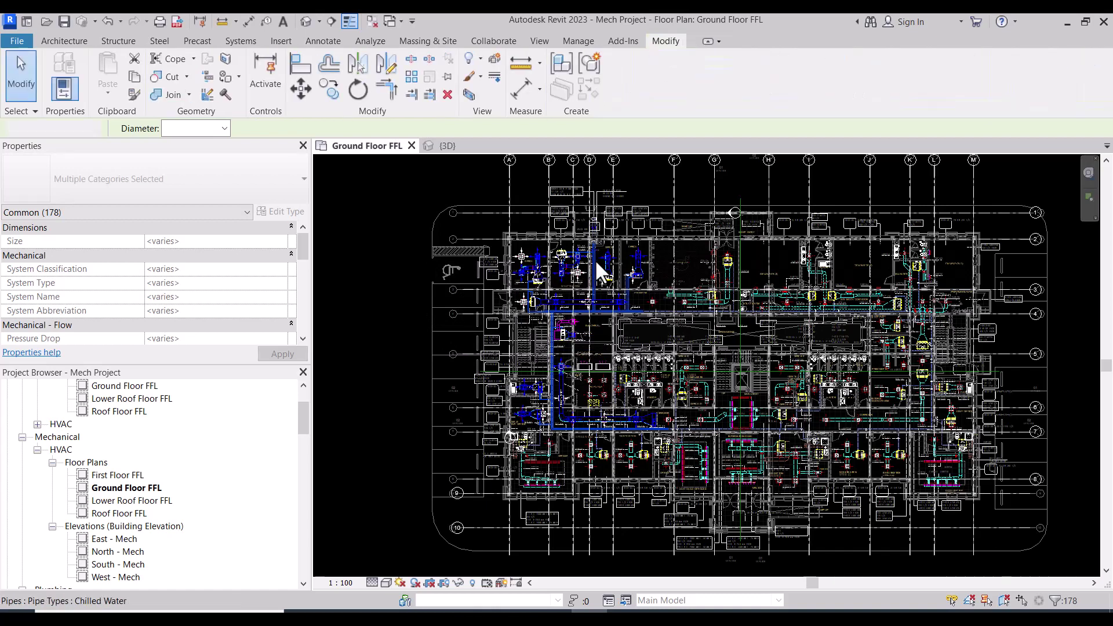
Clear the pipe selection and turn off Pipe Insulations in the Ground Floor FFL plan.
scroll(596, 262, "up", 5)
key("Escape")
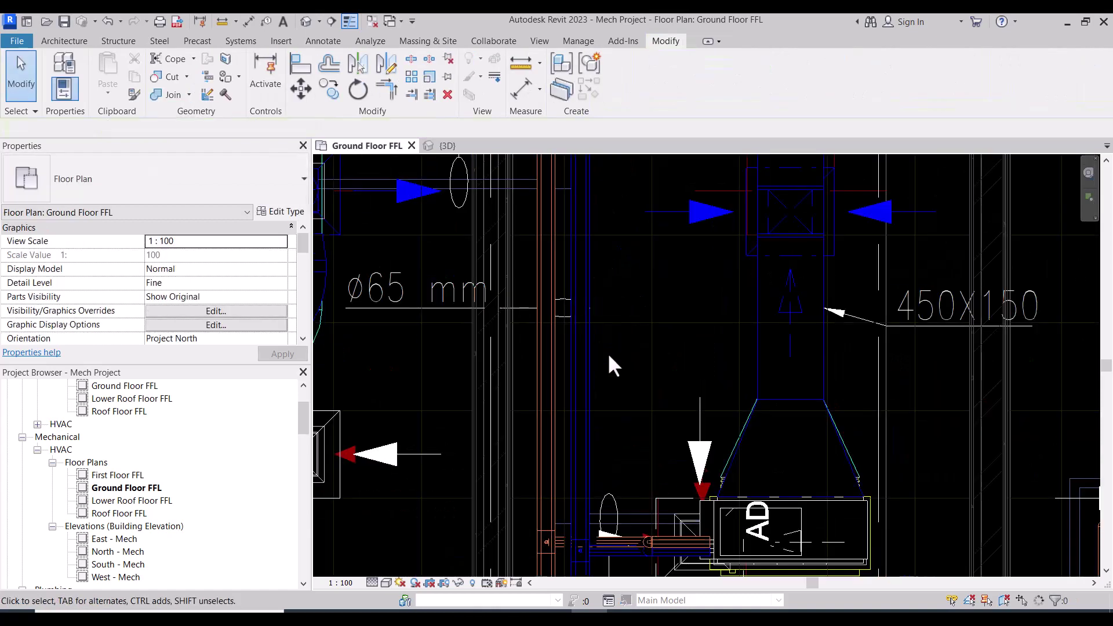
scroll(612, 365, "down", 3)
scroll(601, 258, "up", 2)
scroll(624, 234, "up", 2)
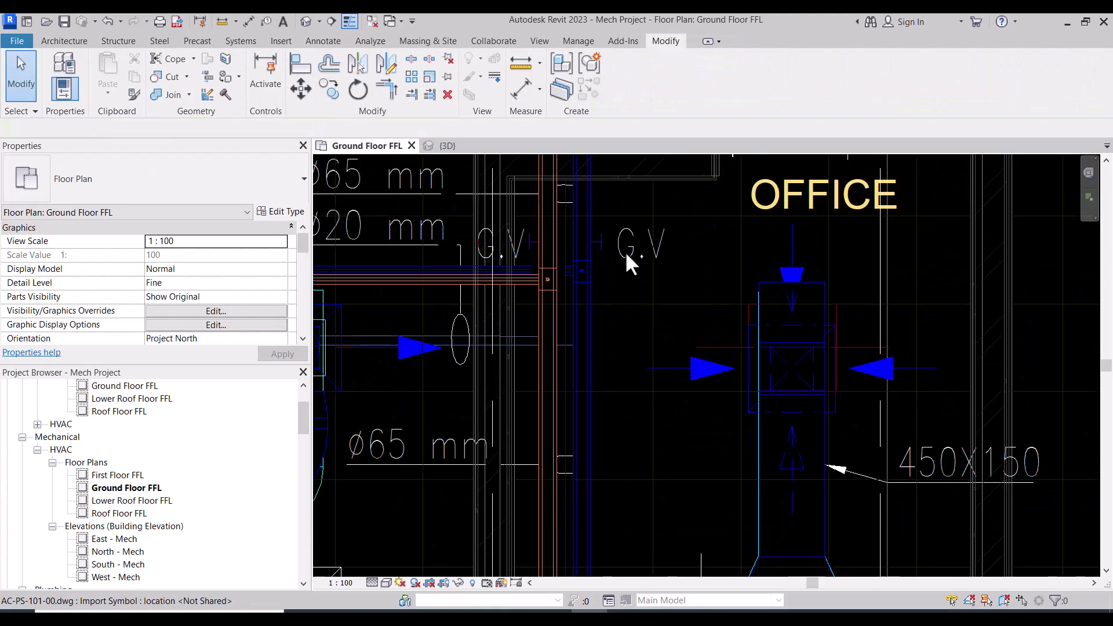
key("v")
key("g")
left_click(350, 301)
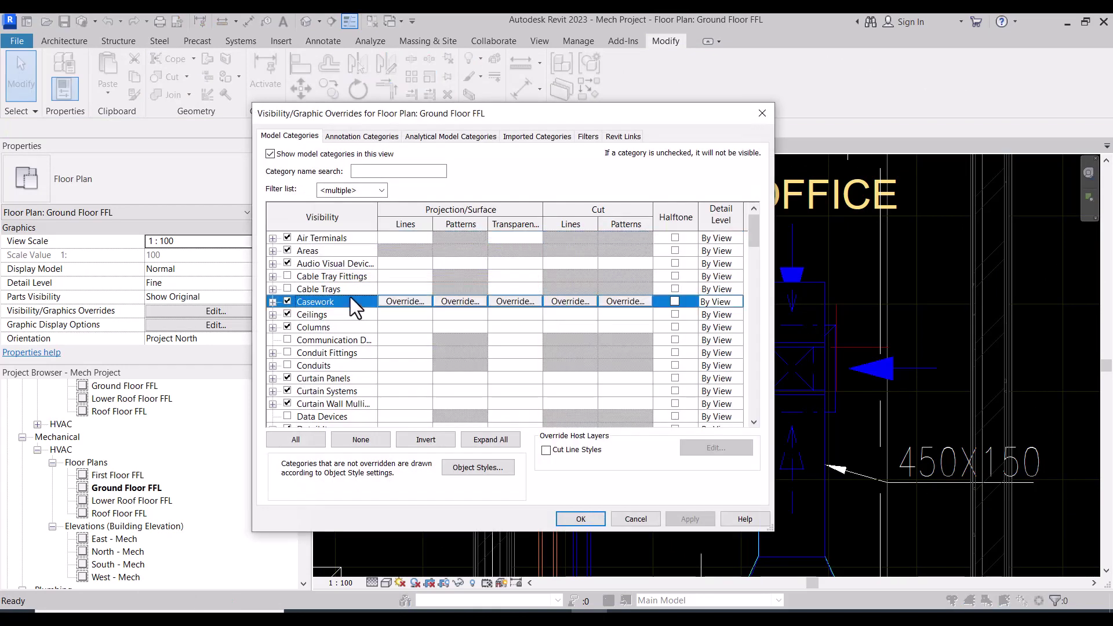
key("p")
scroll(304, 344, "down", 2)
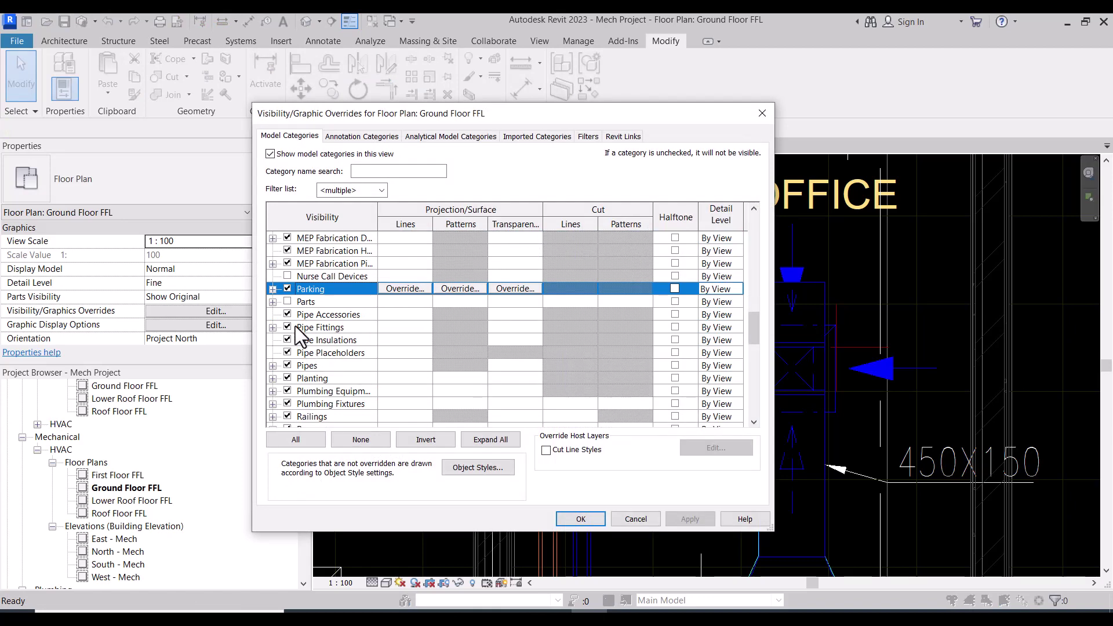
left_click(288, 339)
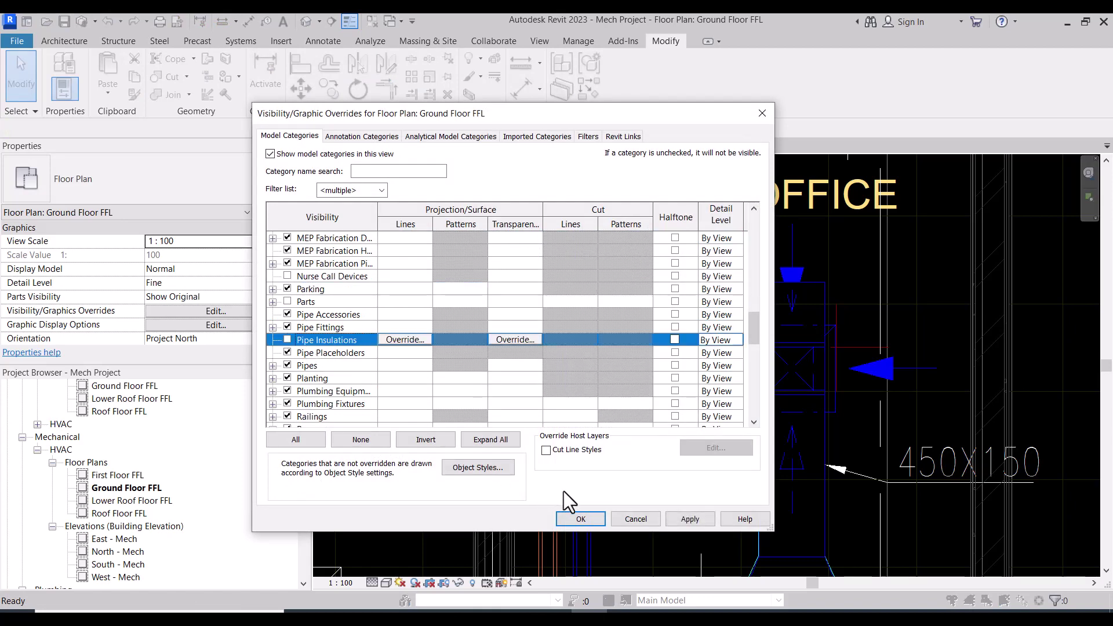
left_click(580, 518)
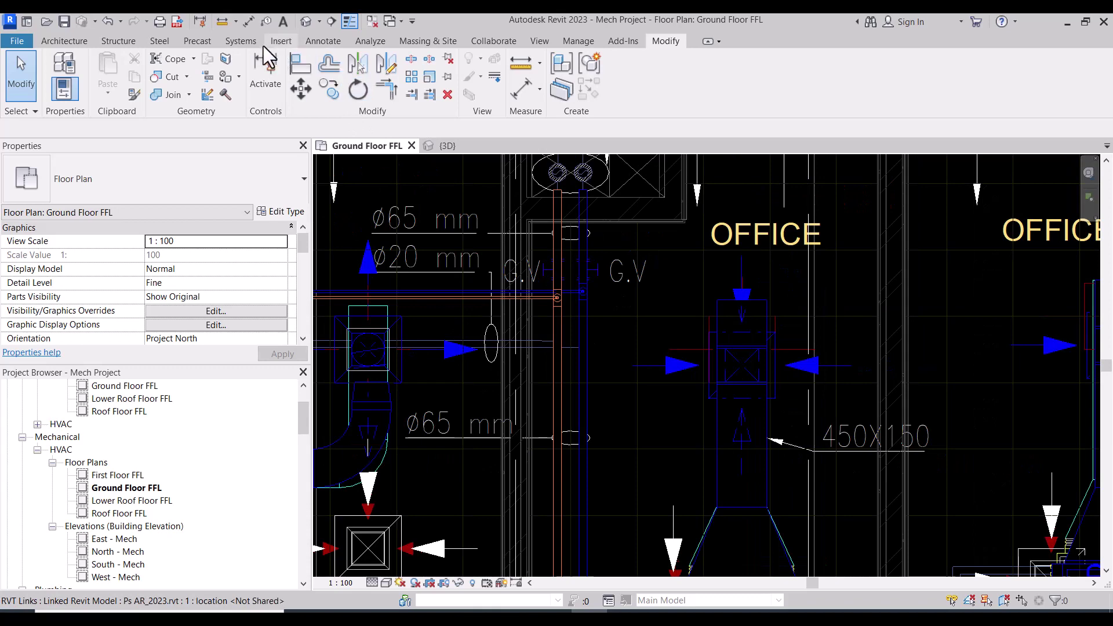
Try placing a pipe accessory, then dismiss the prompt because no valve family is loaded.
left_click(240, 41)
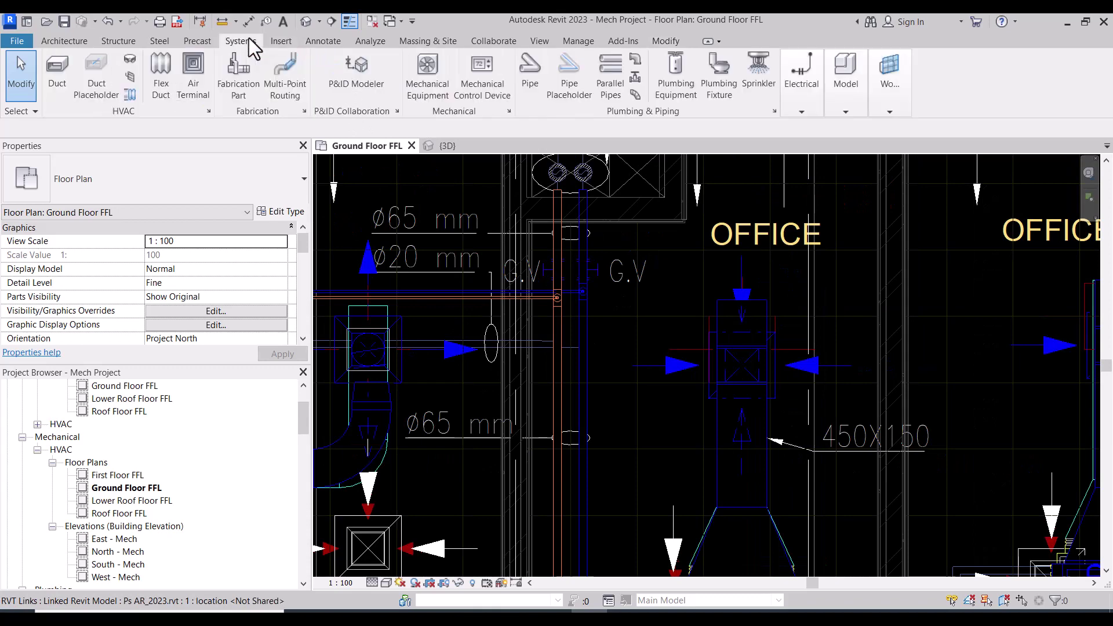
left_click(633, 77)
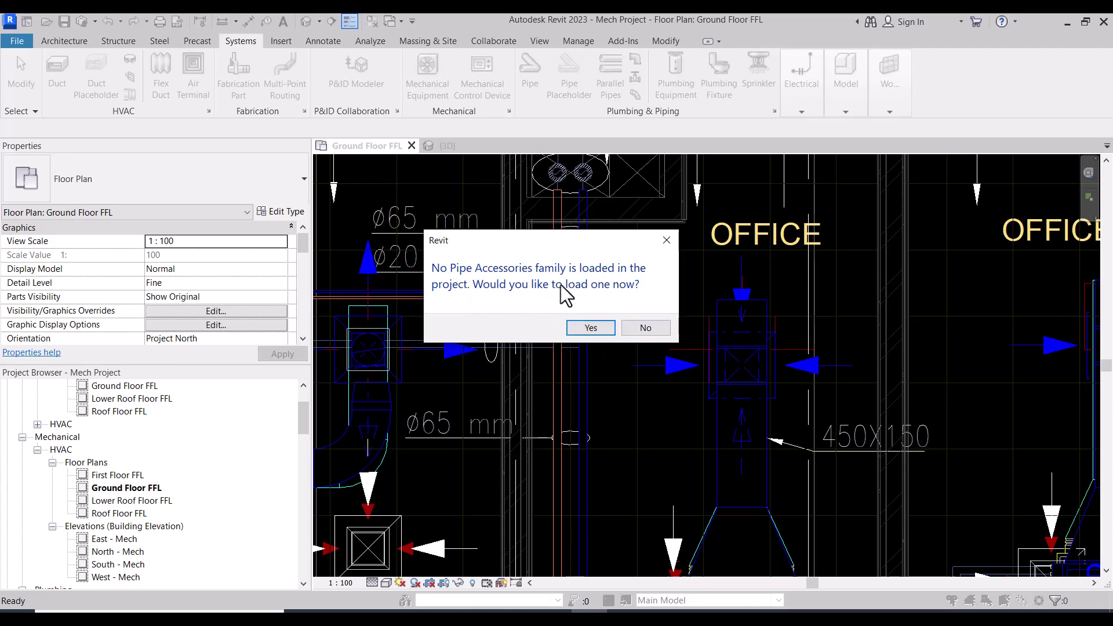
key("Escape")
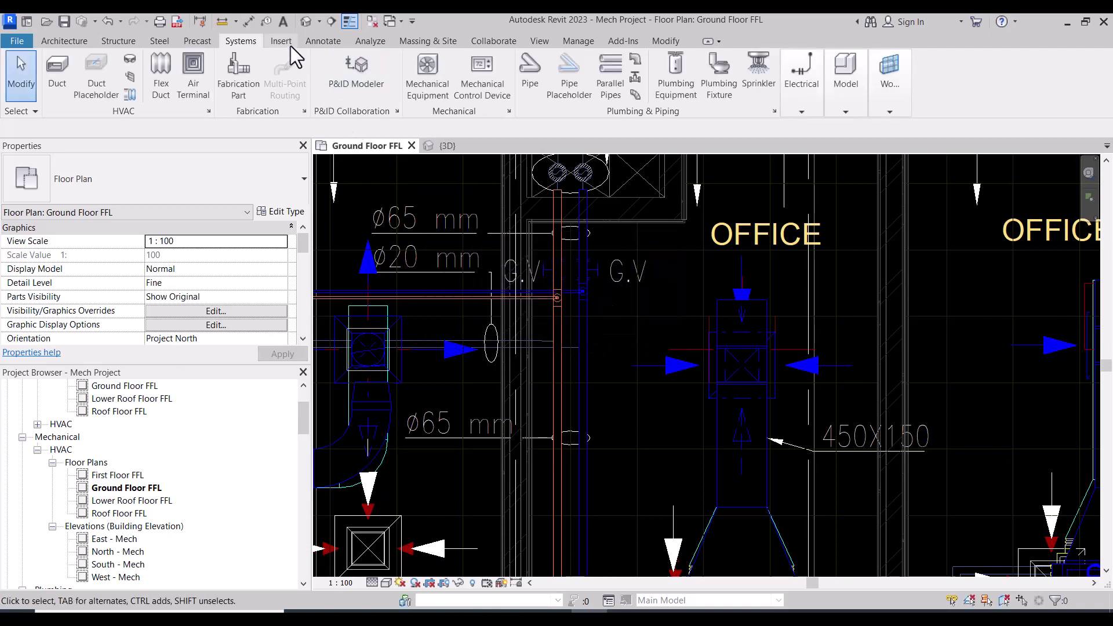
Load M_Gate Valve - 50-300 mm.rfa from 02. HVAC Library > Pipe Accessories.
left_click(282, 42)
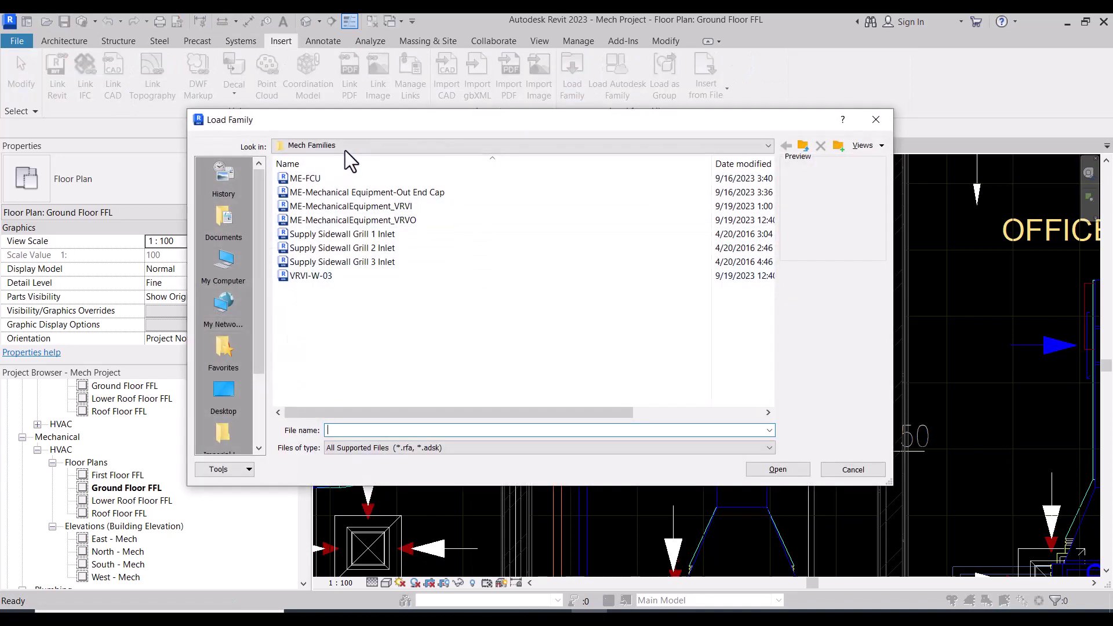
left_click(348, 147)
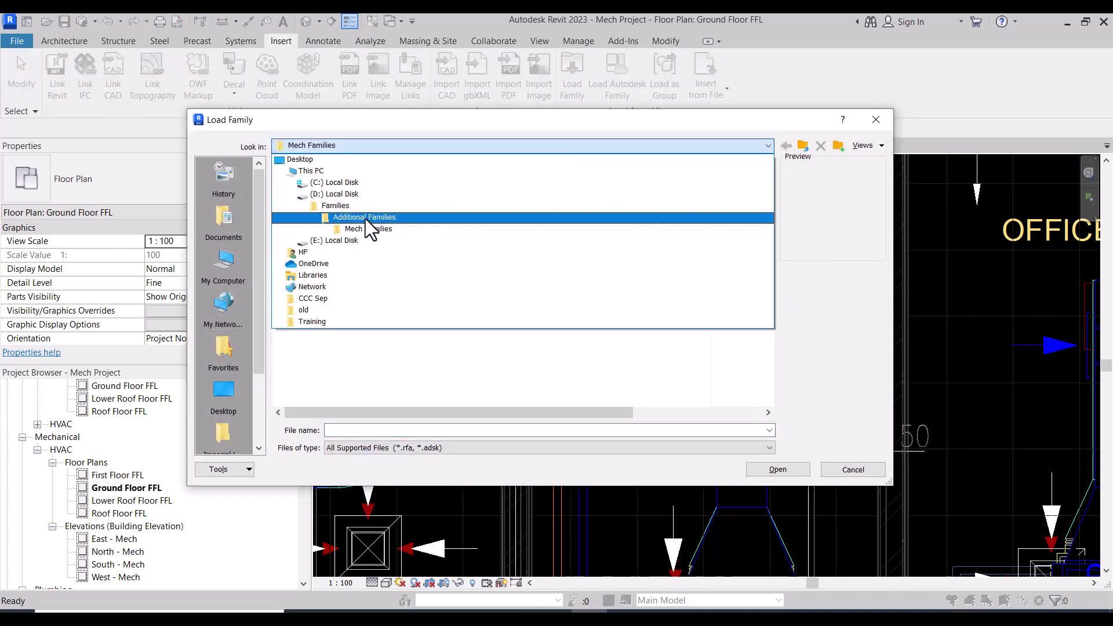
left_click(349, 207)
double_click(318, 194)
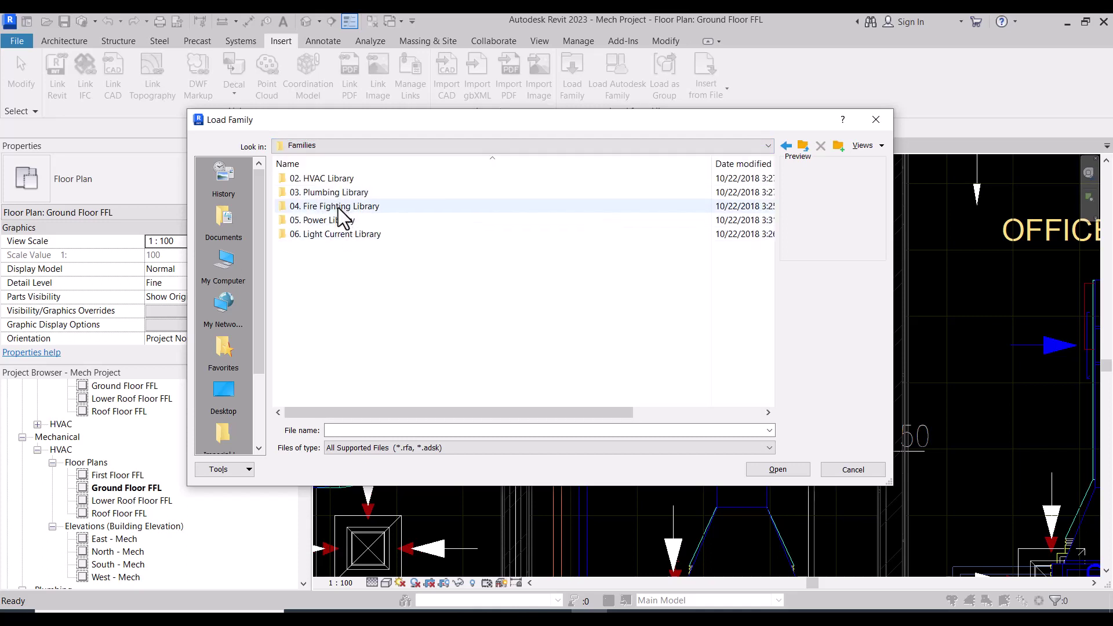
double_click(335, 179)
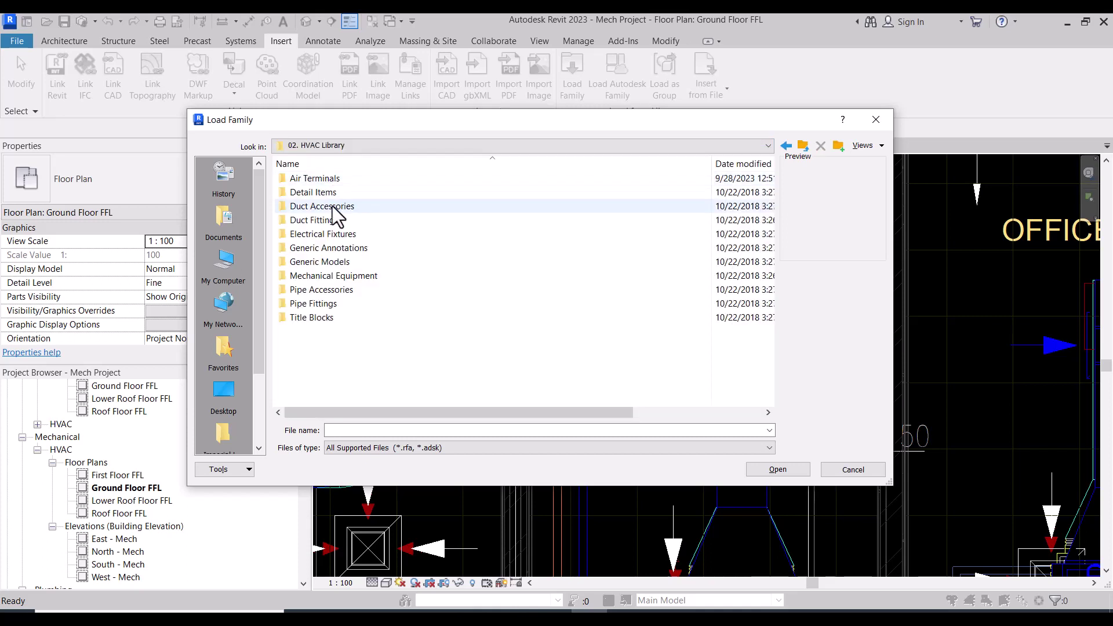
double_click(320, 290)
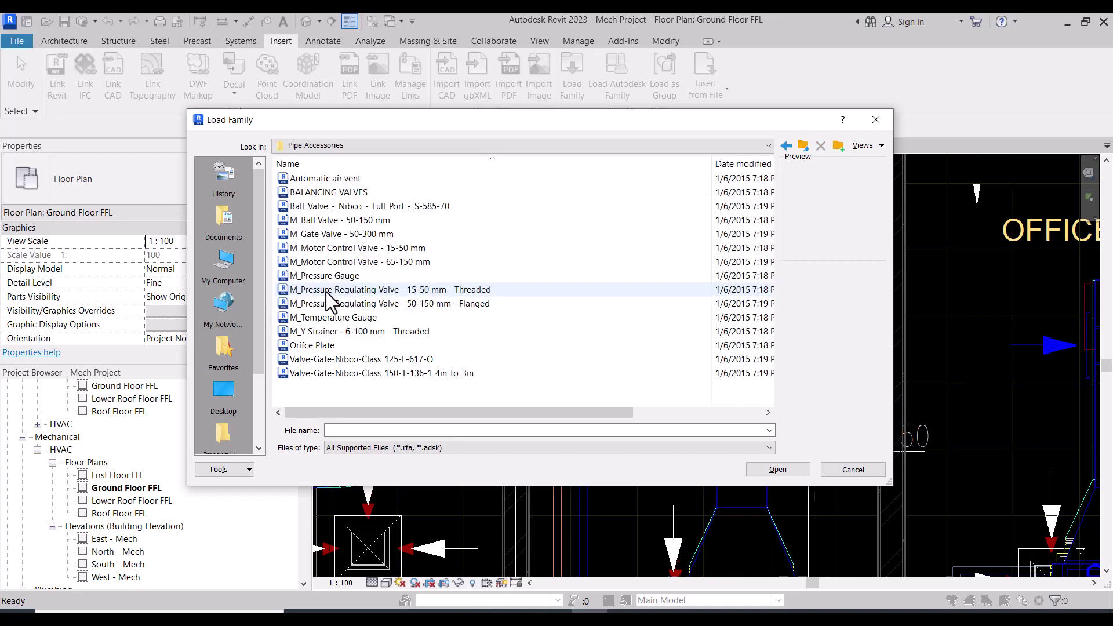
left_click(348, 235)
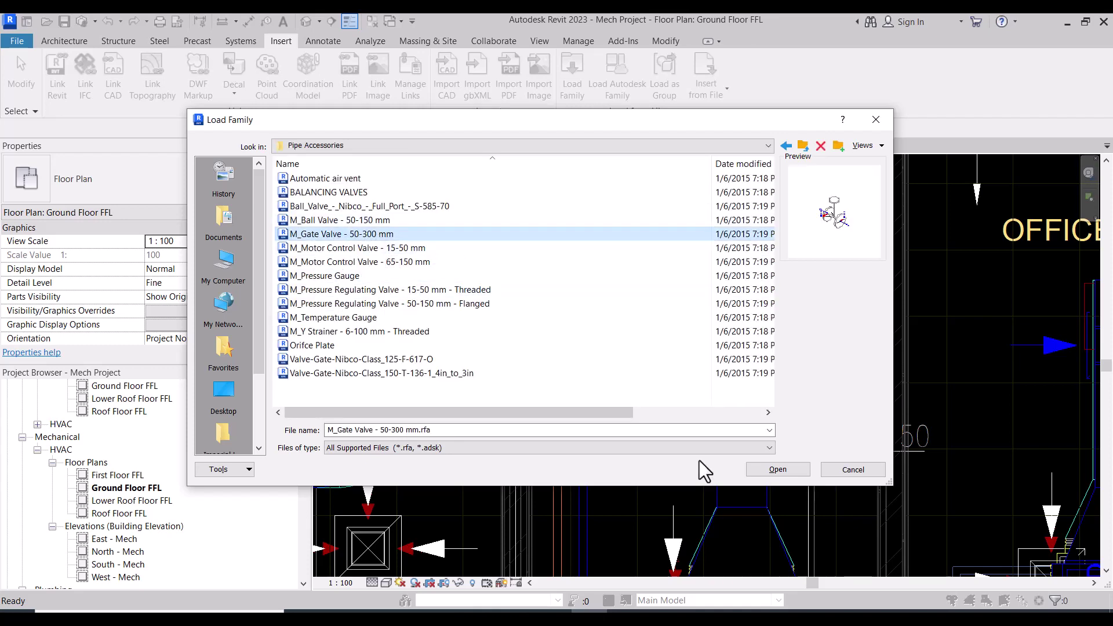
left_click(766, 470)
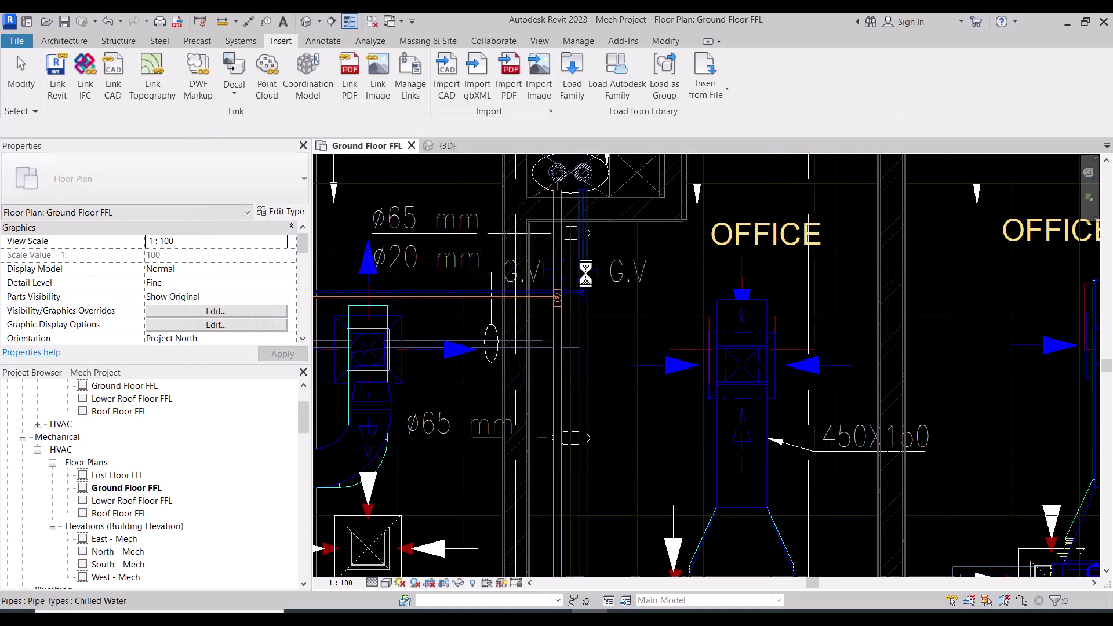
Place a 50 mm M_Gate Valve on the vertical chilled-water pipe at the G.V mark and select it.
left_click(258, 40)
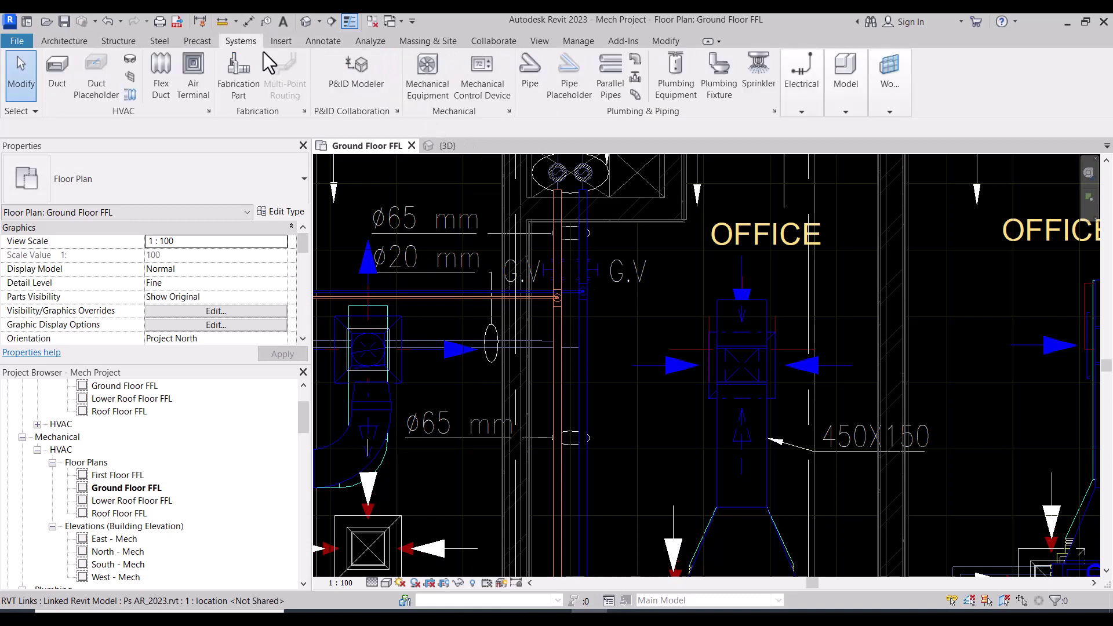
left_click(635, 80)
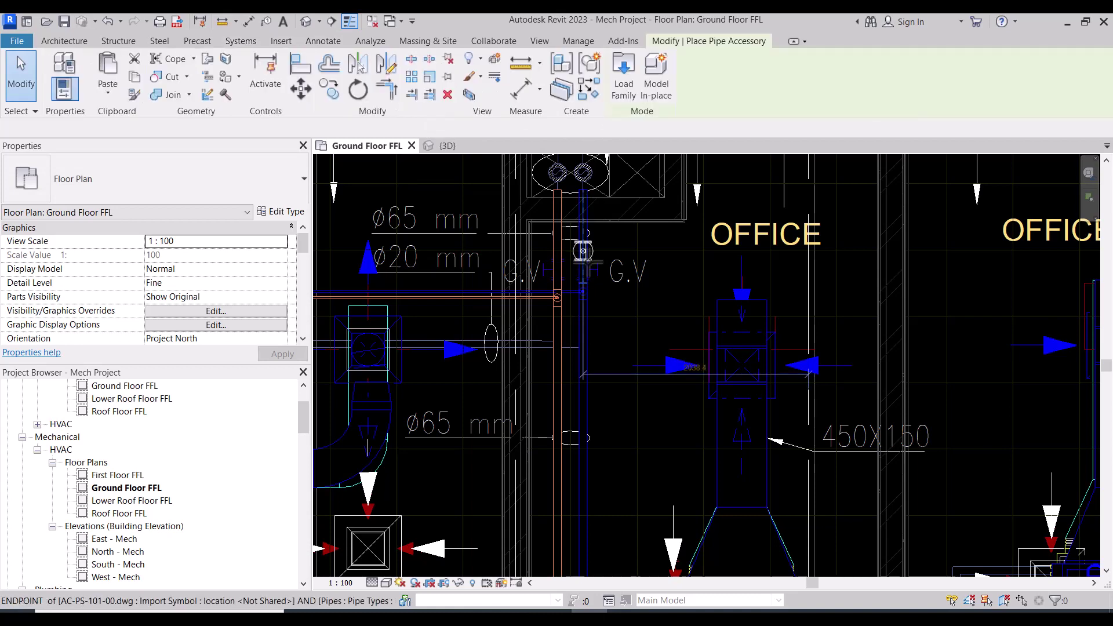
scroll(587, 260, "up", 3)
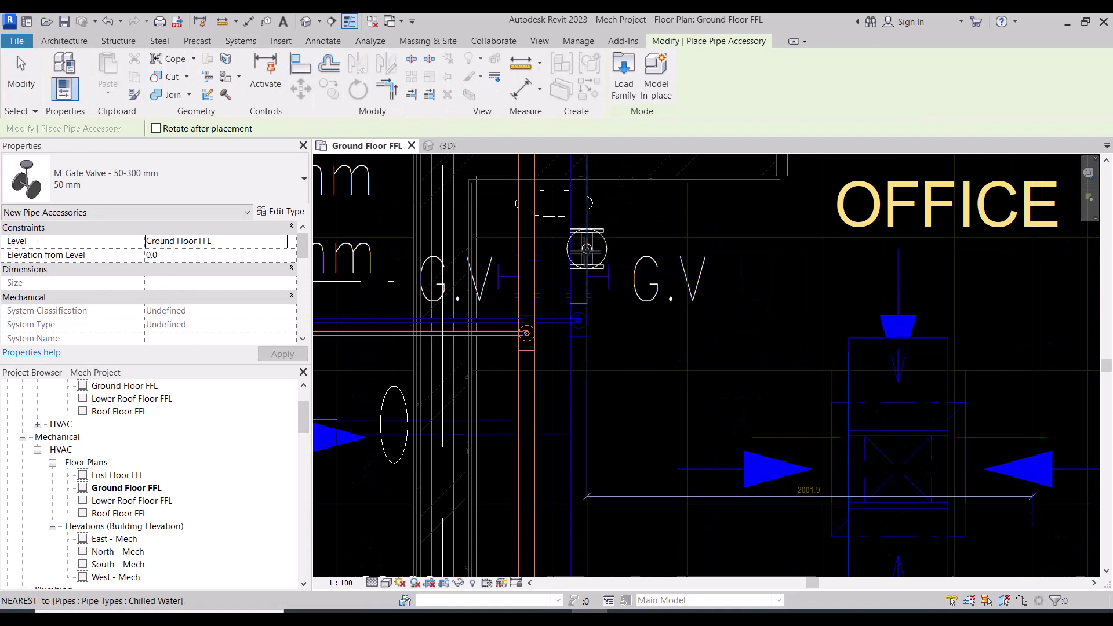
left_click(626, 322)
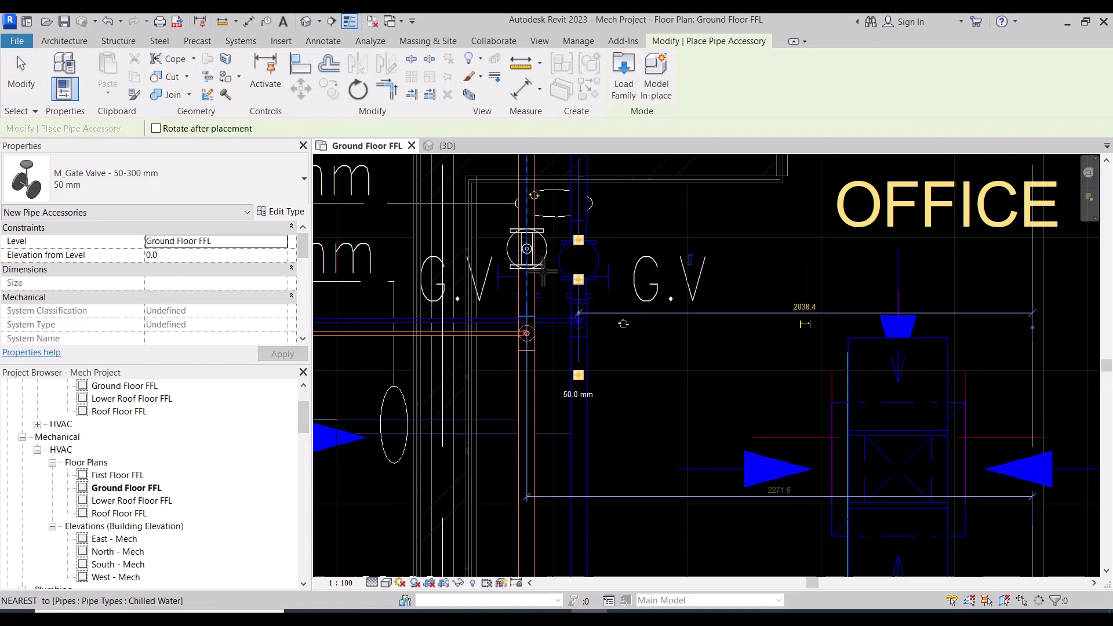
key("Escape")
key("Escape")
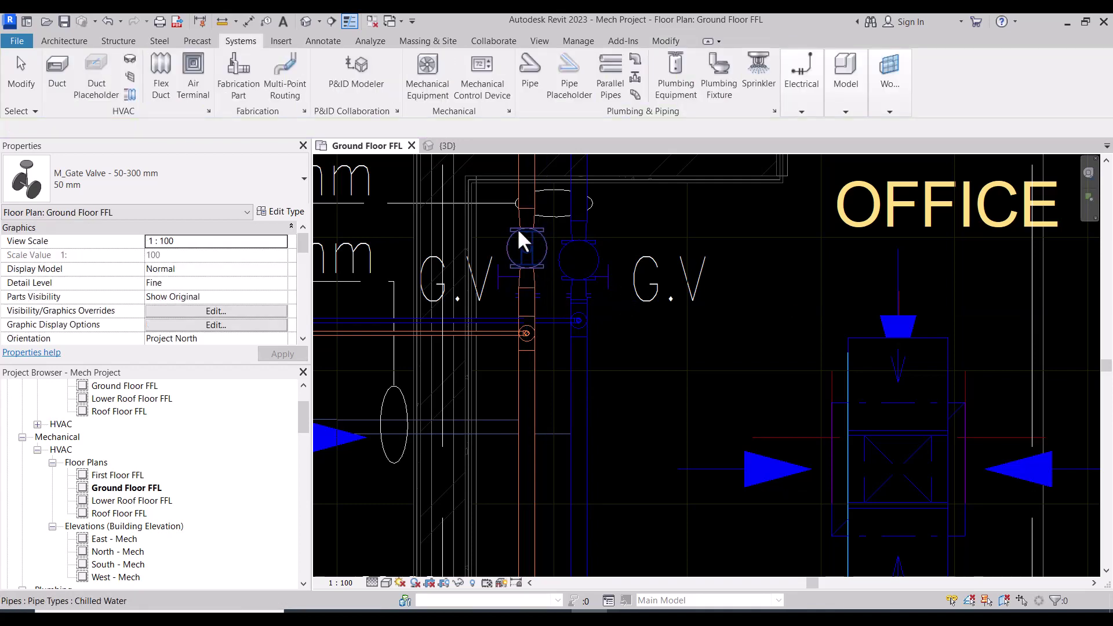
left_click(607, 274)
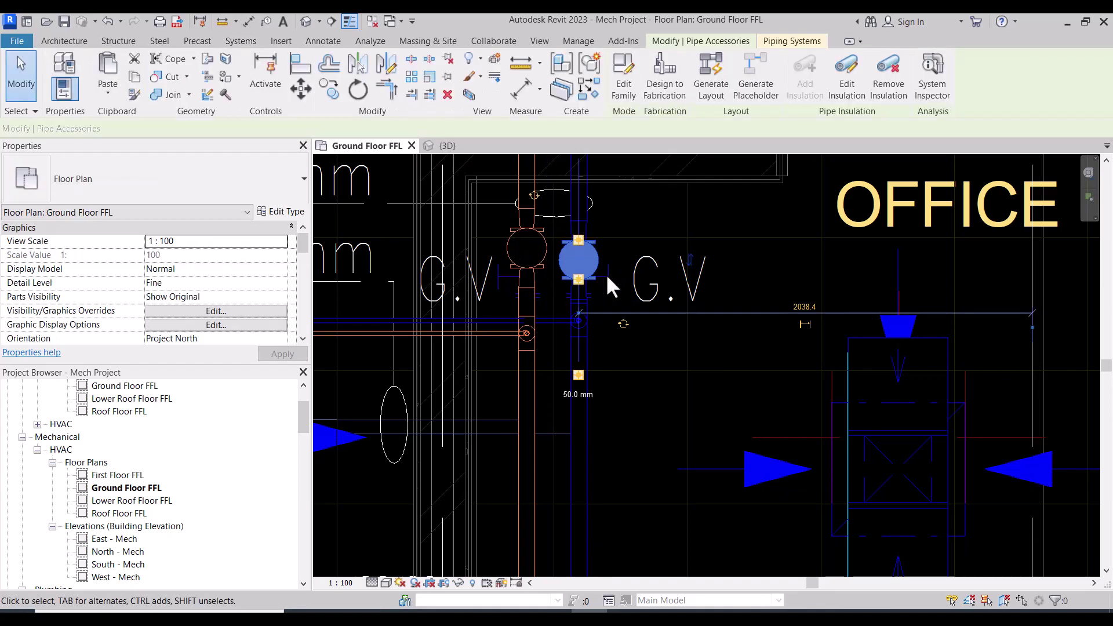
scroll(606, 273, "down", 2)
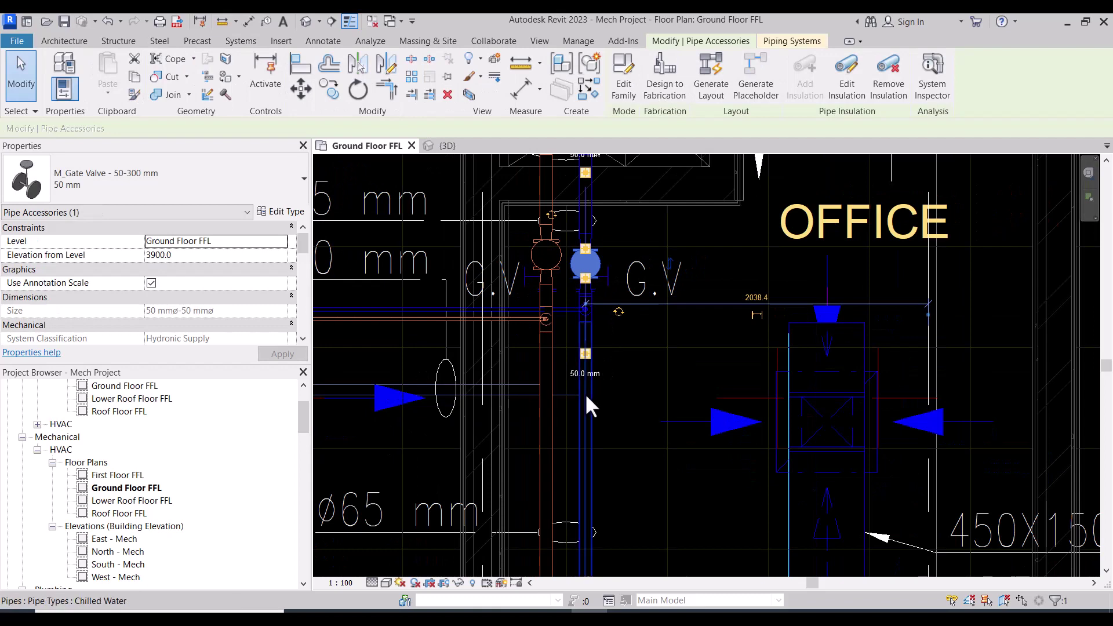
scroll(586, 420, "down", 1)
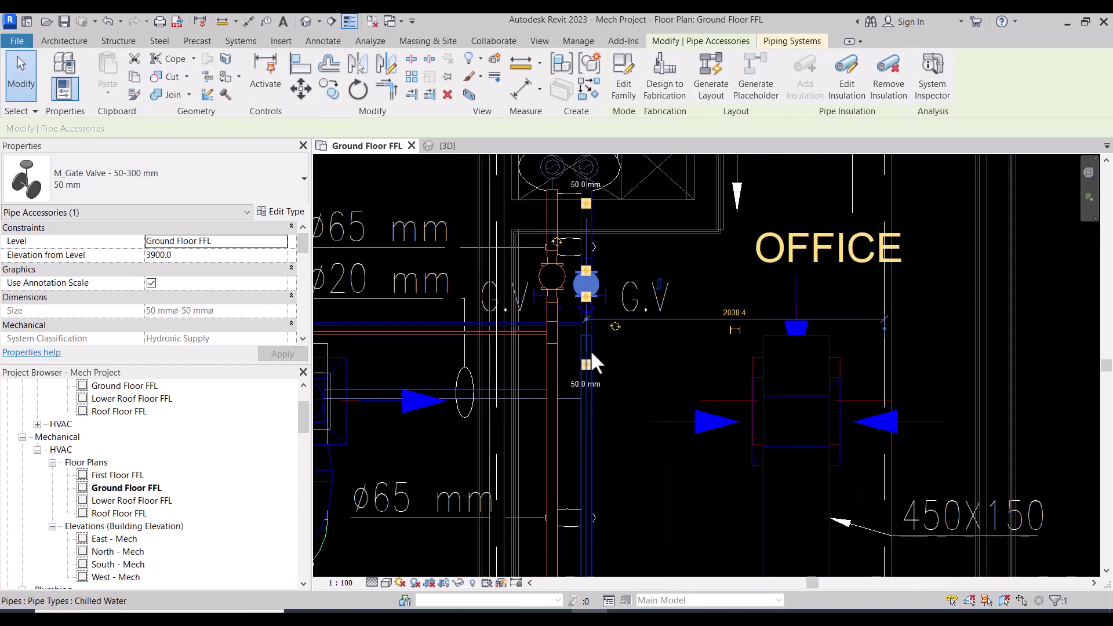
Resize the selected blue-pipe gate valve to 65 mm.
left_click(212, 188)
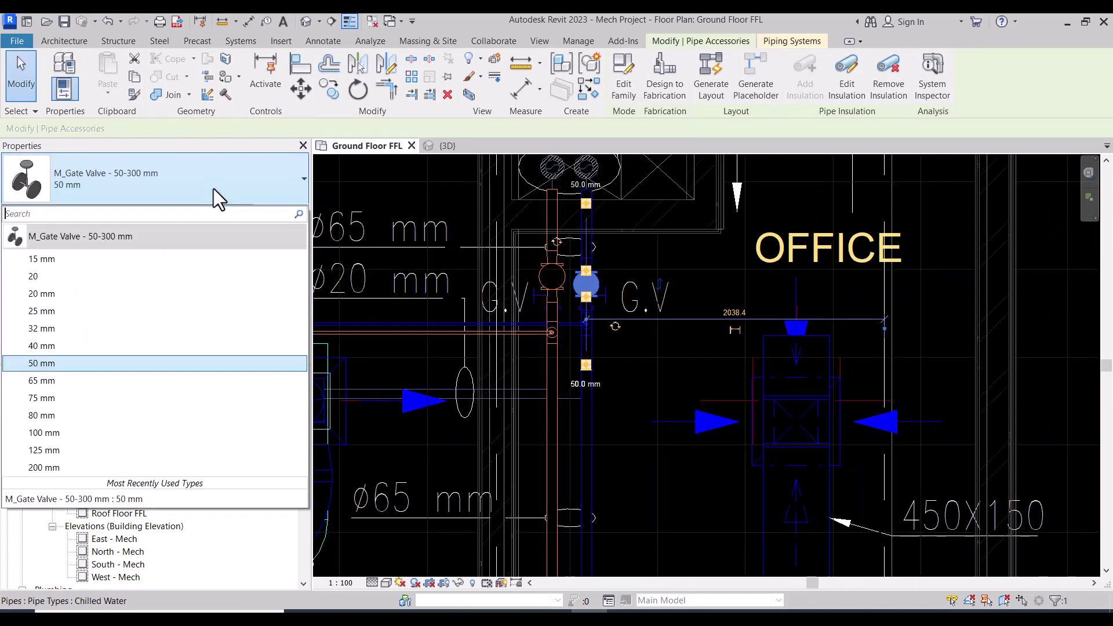
left_click(68, 379)
left_click(631, 346)
scroll(596, 279, "up", 2)
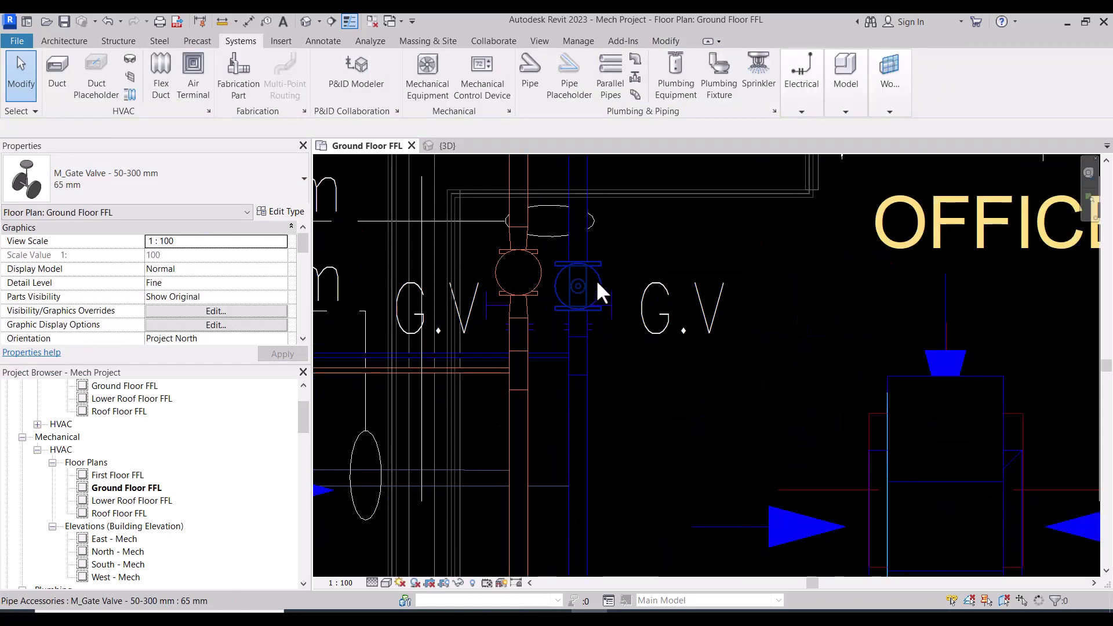
scroll(596, 279, "up", 2)
Resize the left gate valve on the orange pipe to 65 mm.
left_click(494, 245)
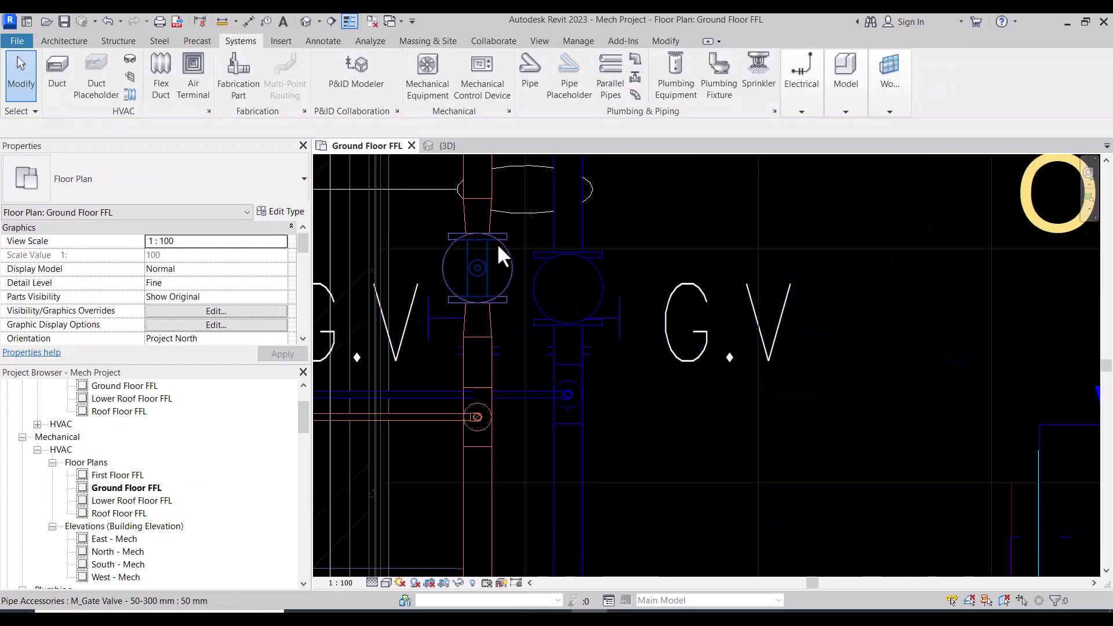
left_click(238, 173)
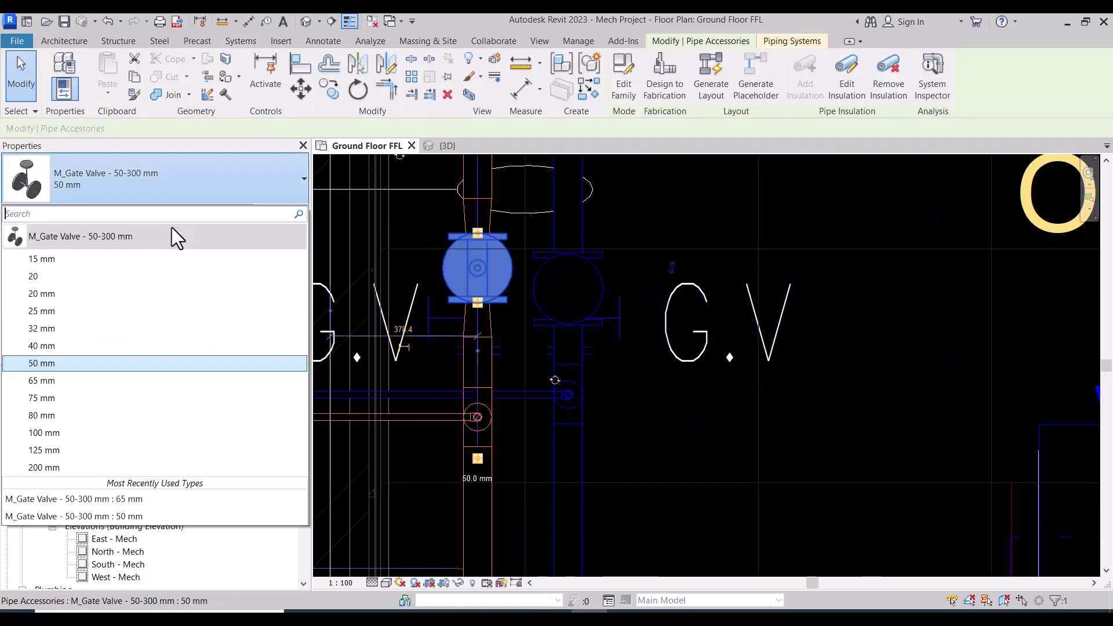
left_click(81, 380)
left_click(663, 401)
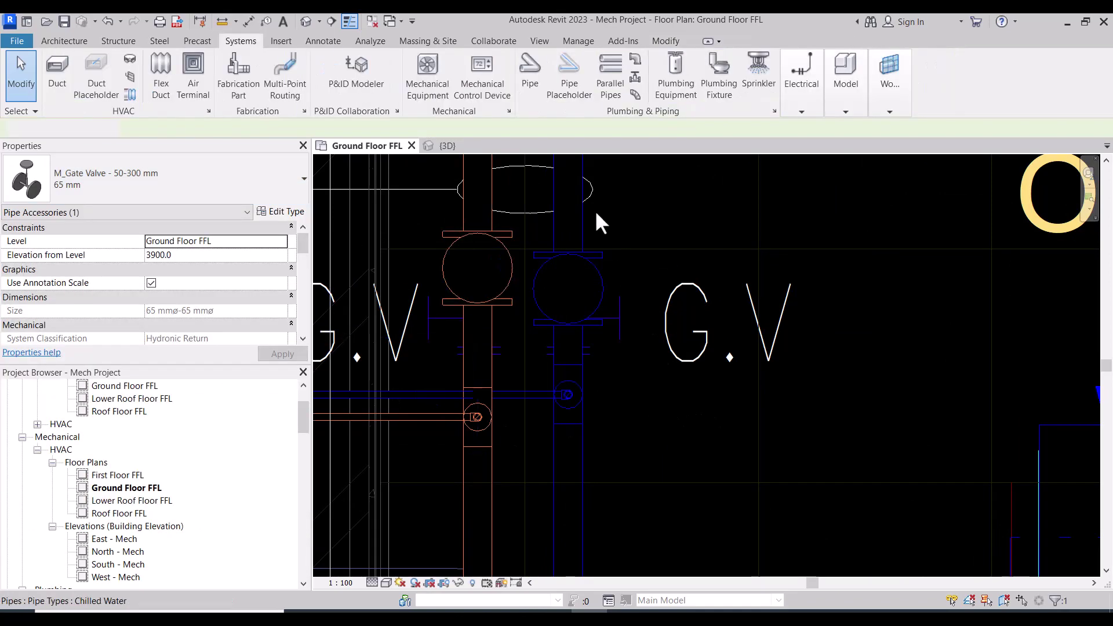
Window-select both gate valves together with their surrounding pipework.
scroll(597, 220, "down", 2)
left_click(558, 241)
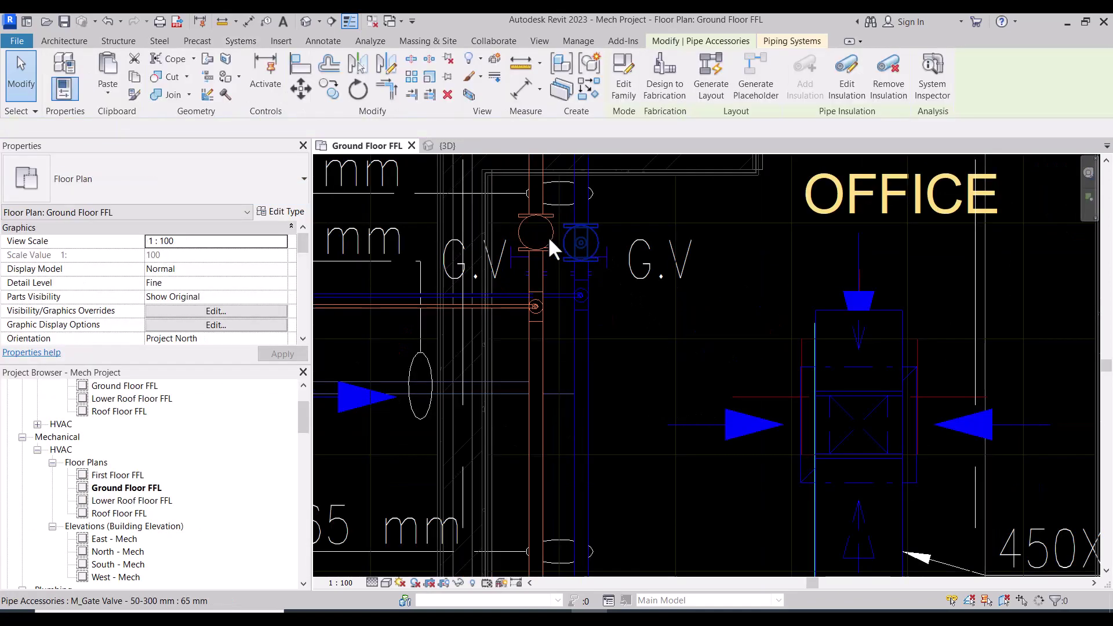
scroll(579, 311, "down", 1)
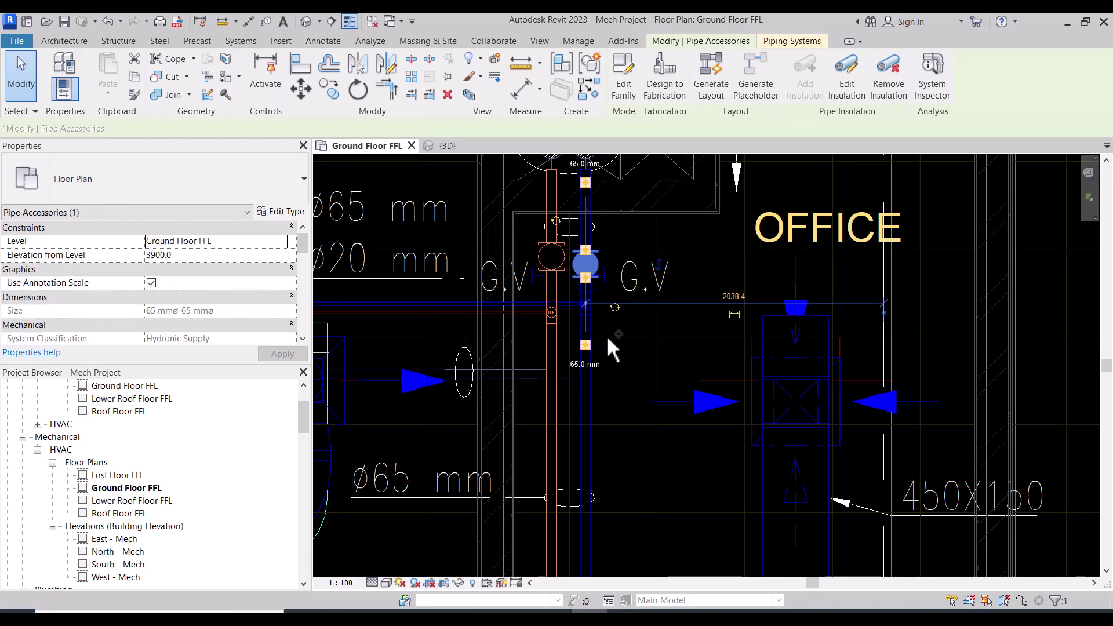
left_click_drag(453, 188, 636, 350)
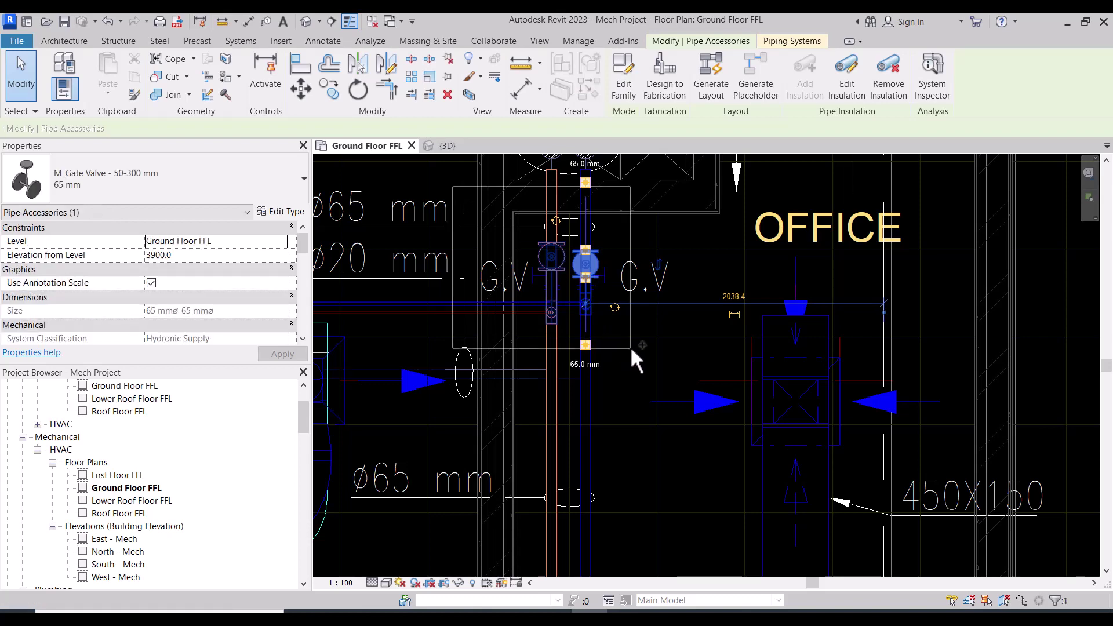
Show the selected valves and pipes in the {3D} view inside a section box.
left_click(453, 143)
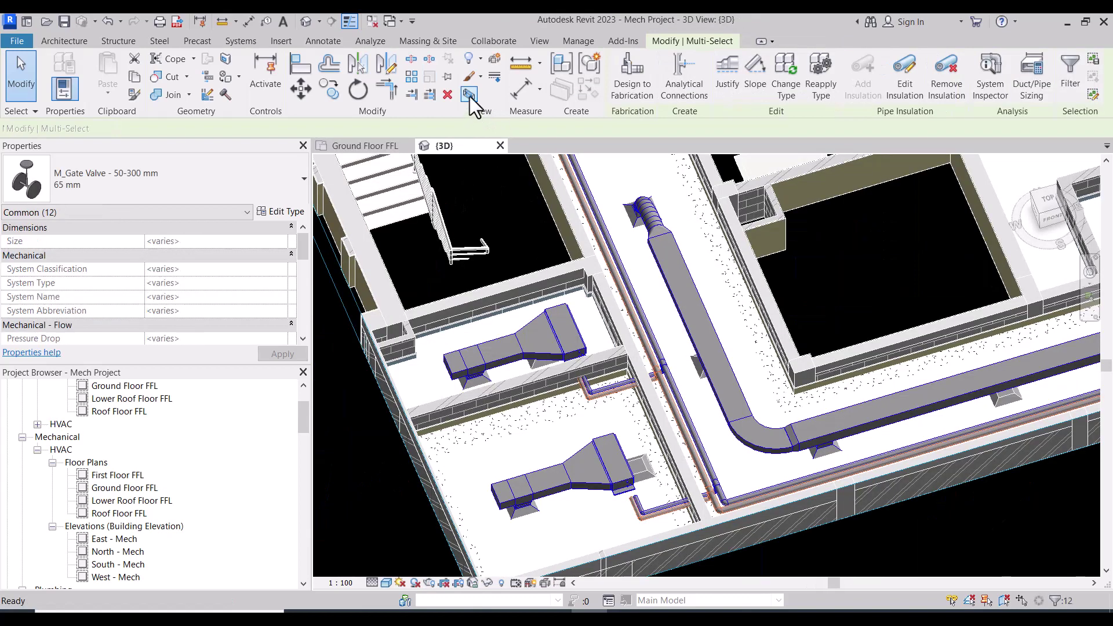
left_click(470, 94)
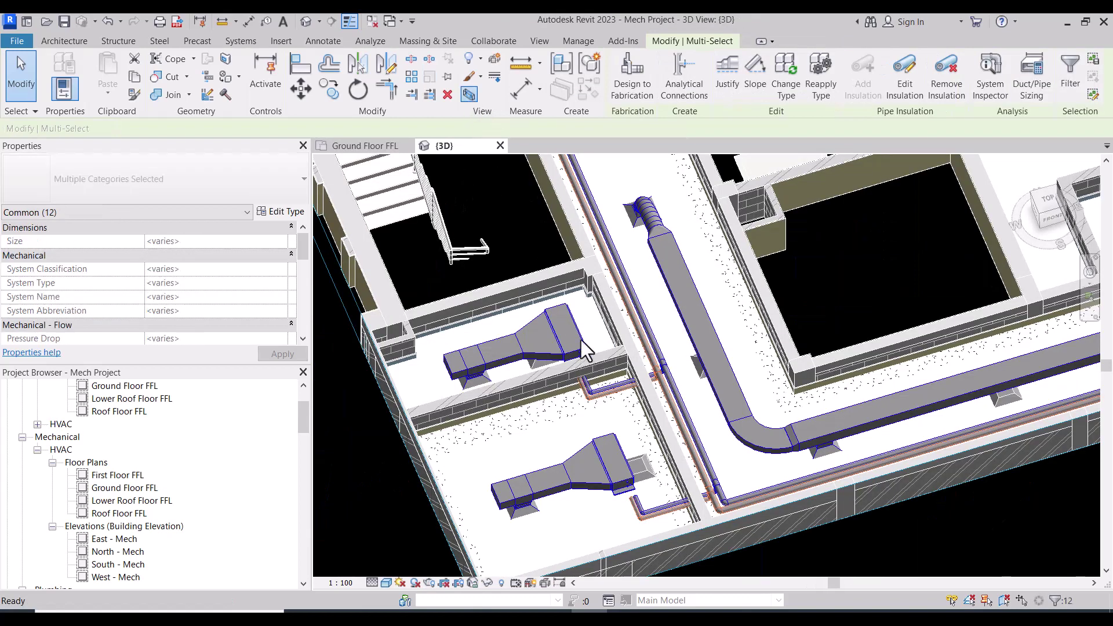
scroll(667, 383, "up", 3)
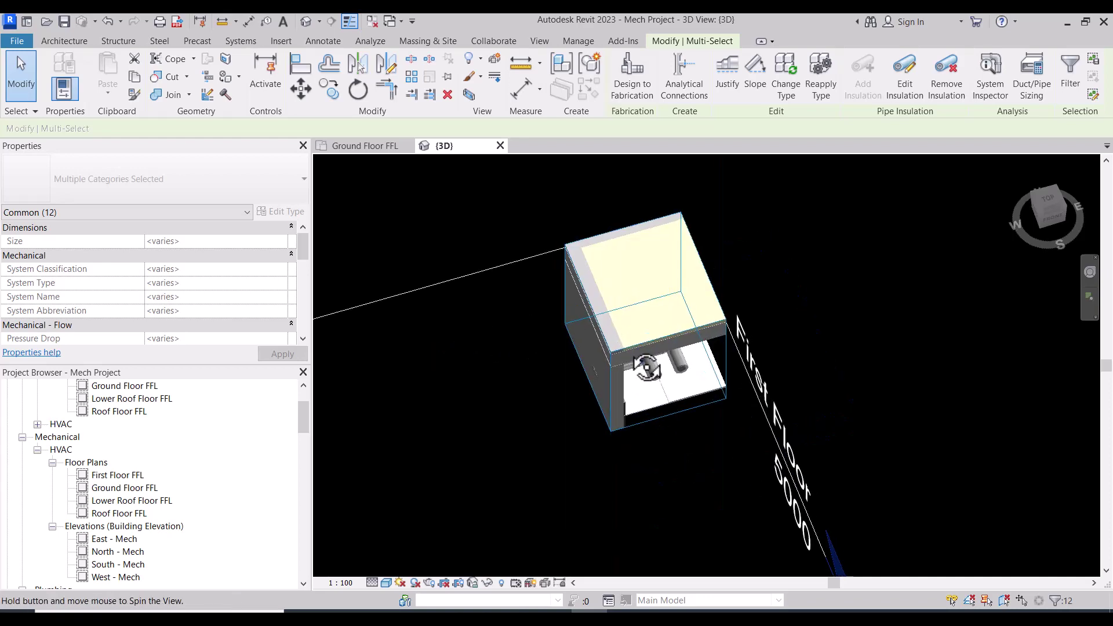
middle_click_drag(658, 360, 683, 311, "shift")
scroll(683, 311, "up", 2)
Select the section box and orbit to look down on the pipes.
key("Escape")
key("Escape")
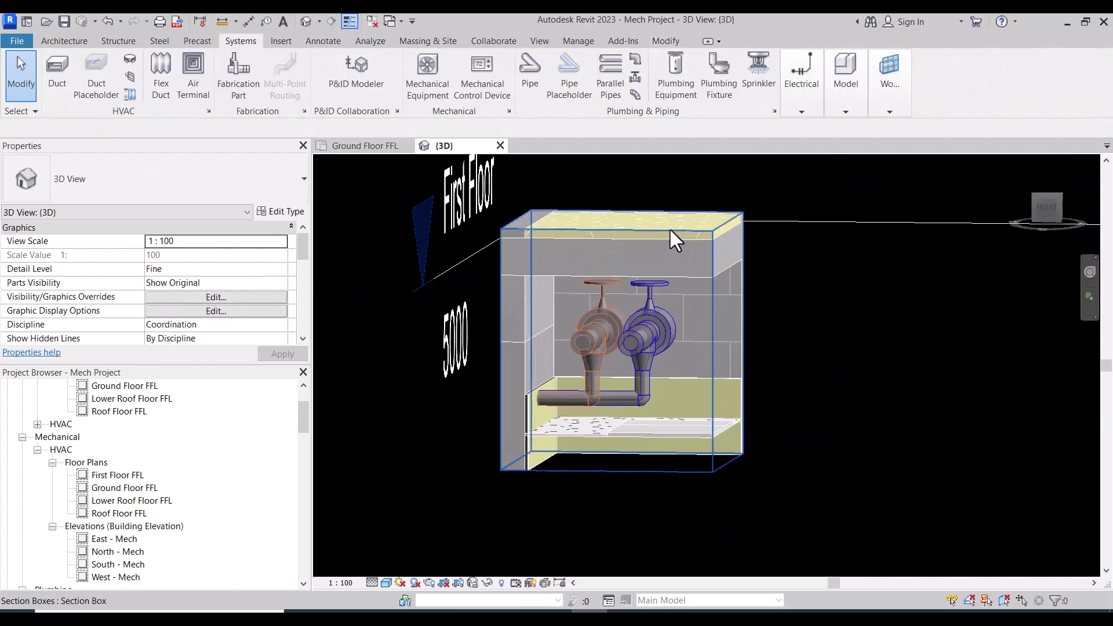
scroll(669, 238, "up", 1)
left_click(621, 223)
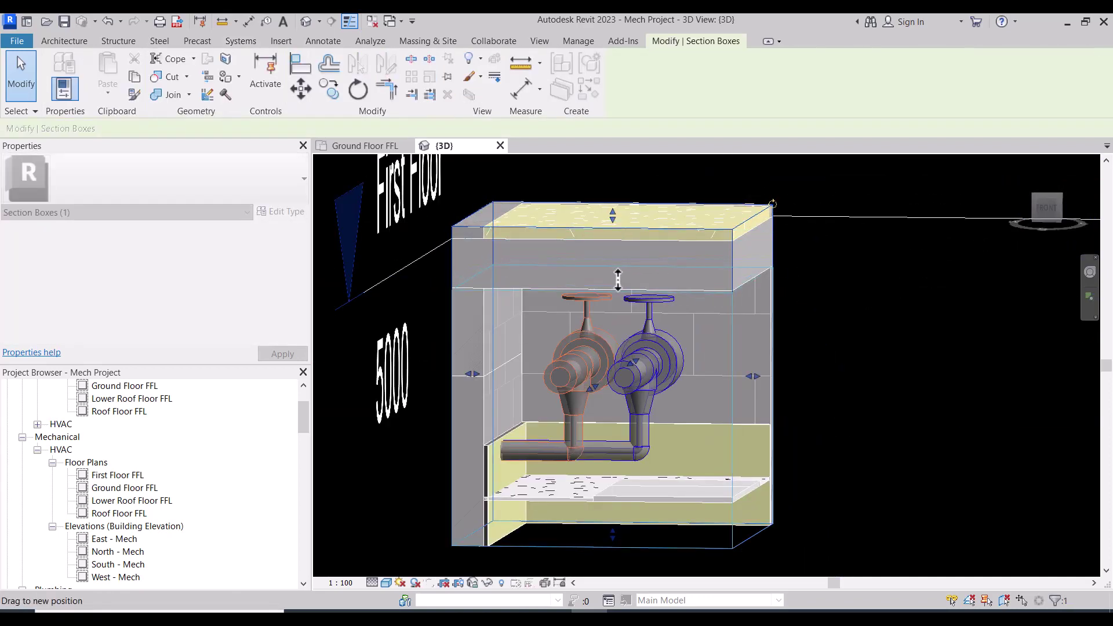
mouse_move(733, 250)
middle_mouse_down("shift")
mouse_move(649, 452)
mouse_move(643, 329)
mouse_move(773, 479)
mouse_move(571, 485)
middle_mouse_up("shift")
scroll(556, 488, "up", 3)
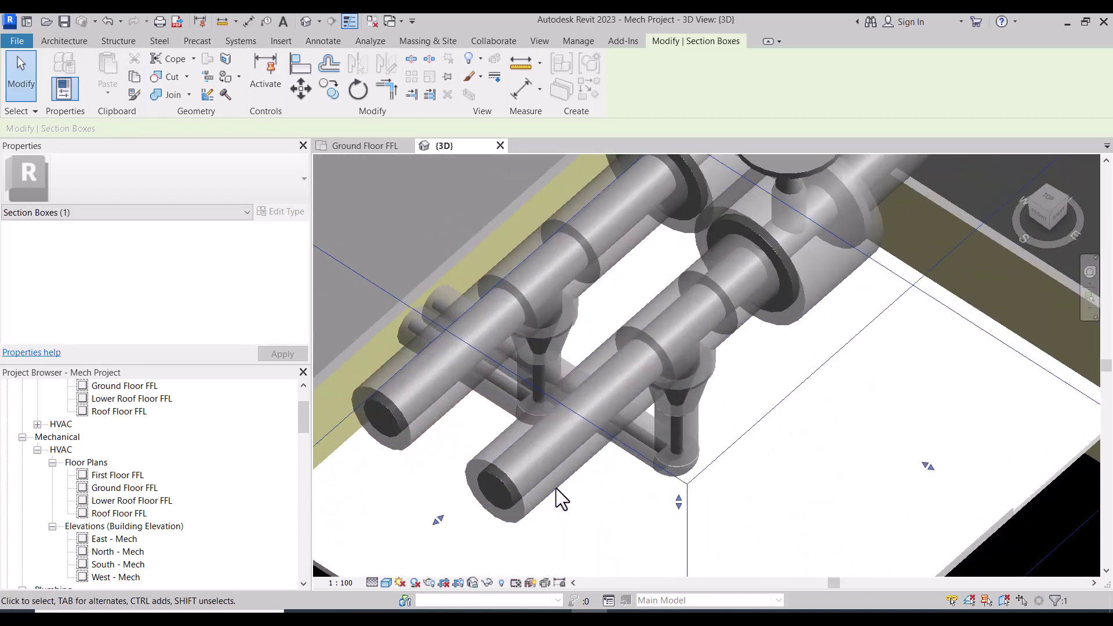
scroll(541, 477, "up", 2)
key("Escape")
Orbit and zoom to inspect the valves from another angle.
scroll(576, 438, "down", 3)
scroll(622, 456, "down", 2)
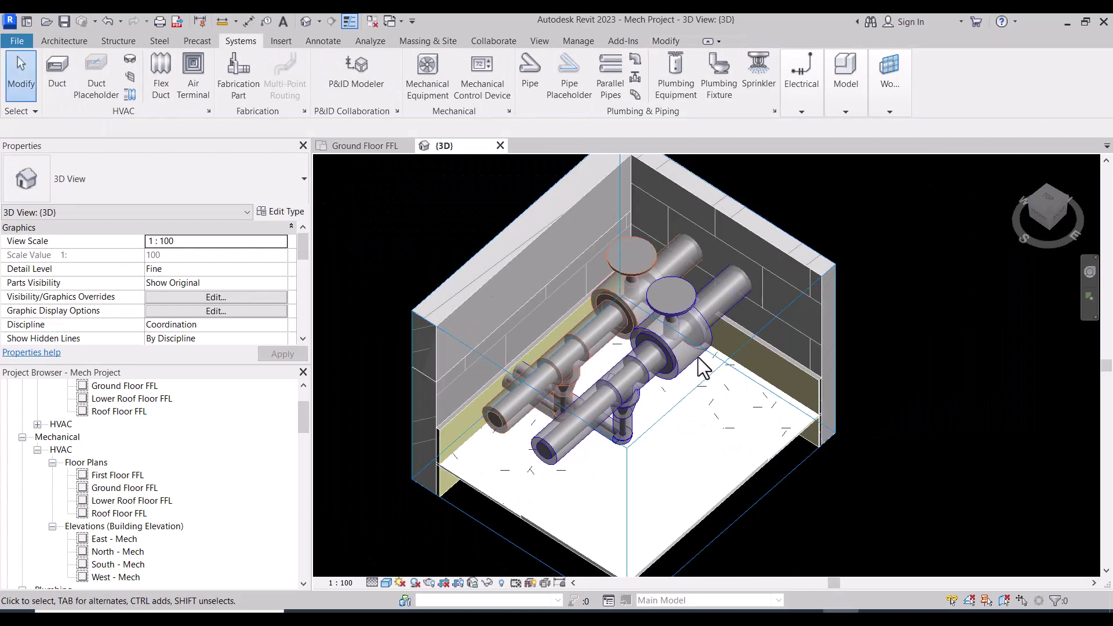
scroll(703, 366, "down", 3)
mouse_move(693, 460)
middle_mouse_down("shift")
mouse_move(673, 280)
mouse_move(659, 443)
mouse_move(762, 272)
mouse_move(725, 268)
mouse_move(747, 430)
middle_mouse_up("shift")
scroll(648, 313, "up", 2)
scroll(514, 309, "up", 2)
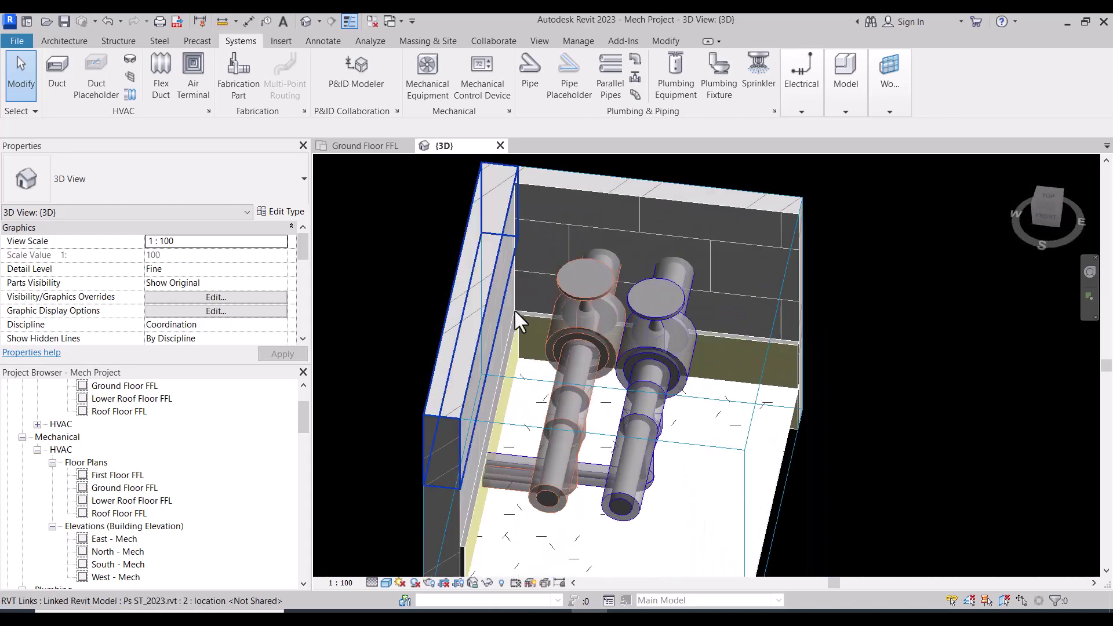